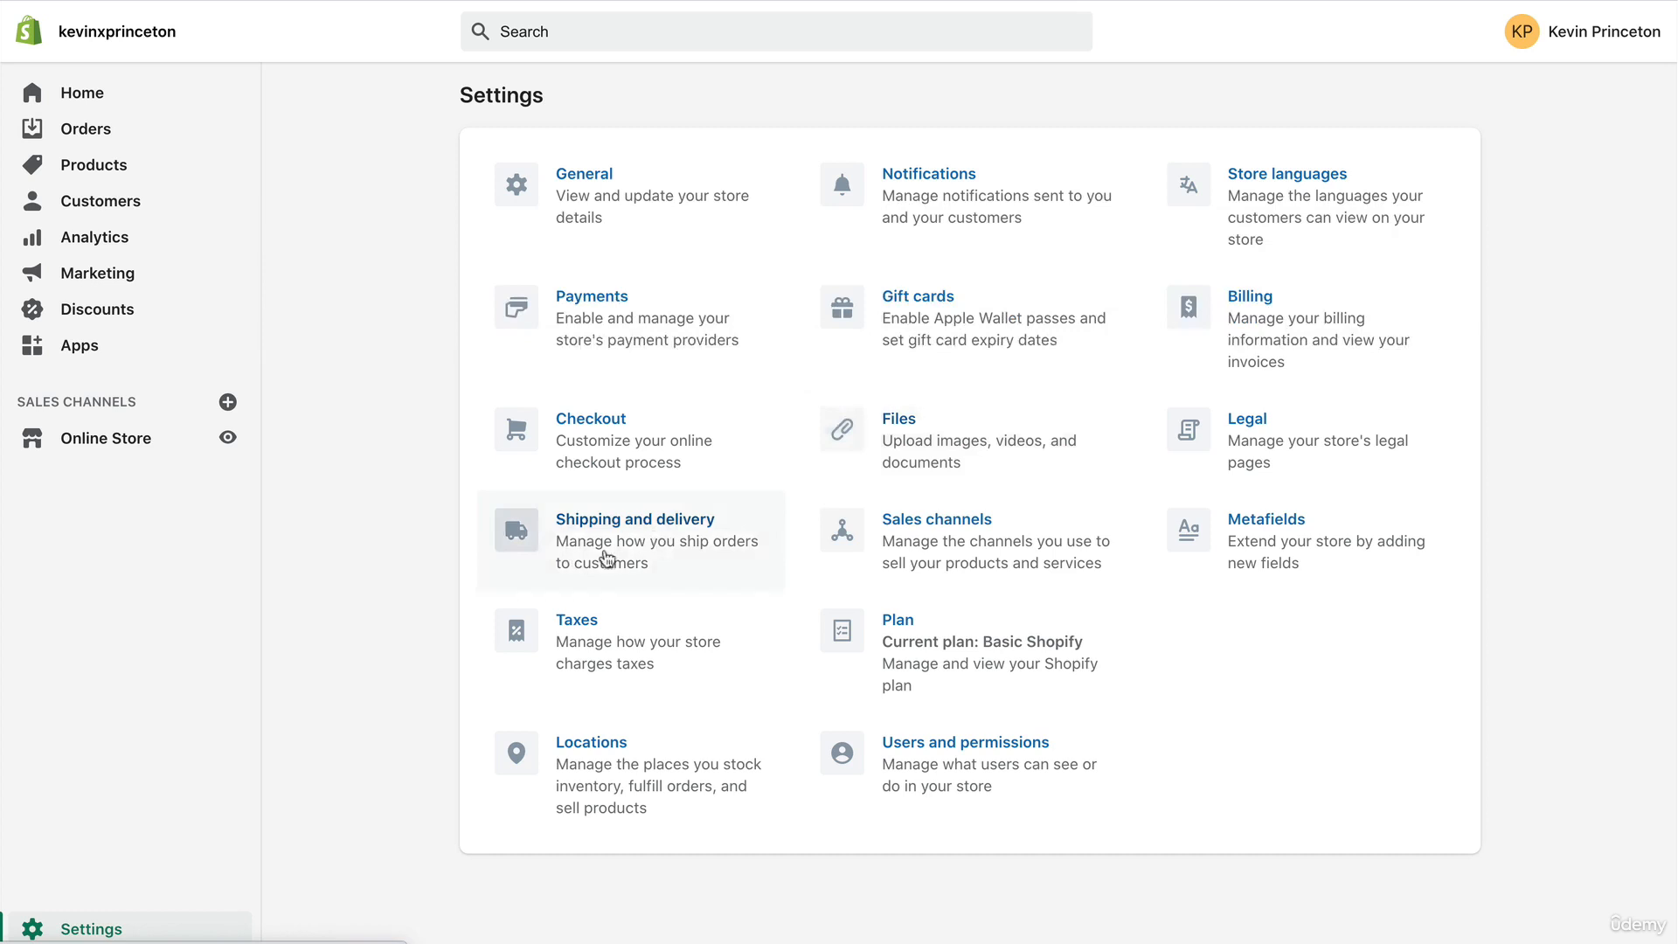
Open the Shipping and delivery settings and review the shipping, local delivery, pickup, packages, labels, packing slips and carrier account sections
left_click(598, 545)
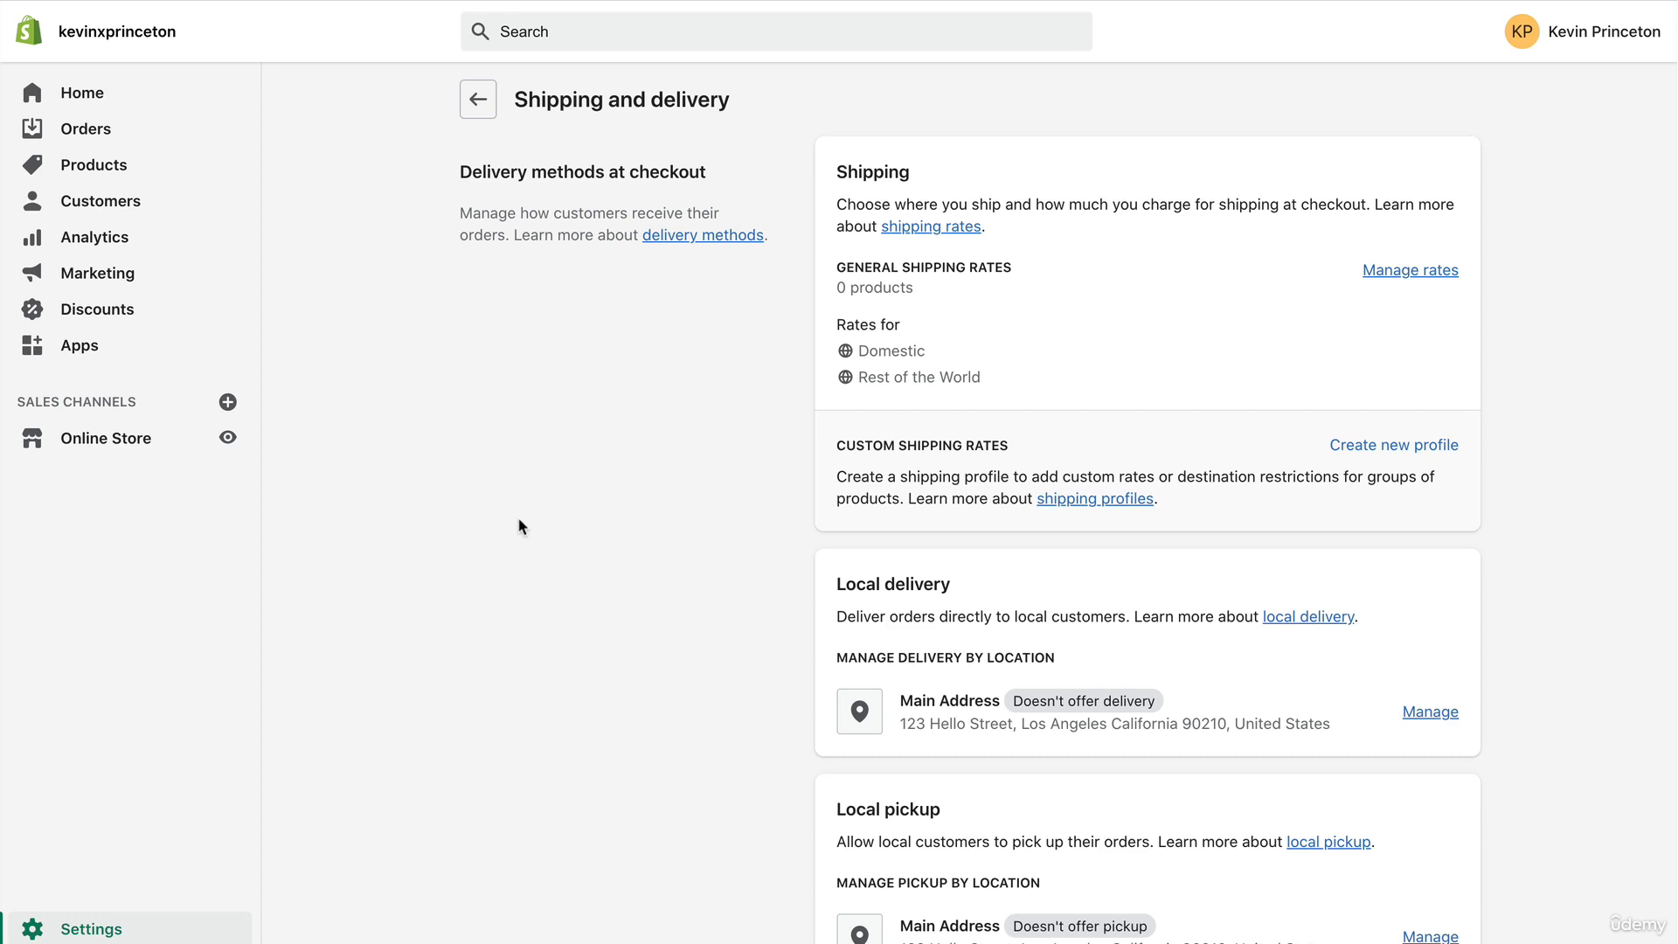
scroll(519, 526, "down", 1)
scroll(518, 526, "up", 1)
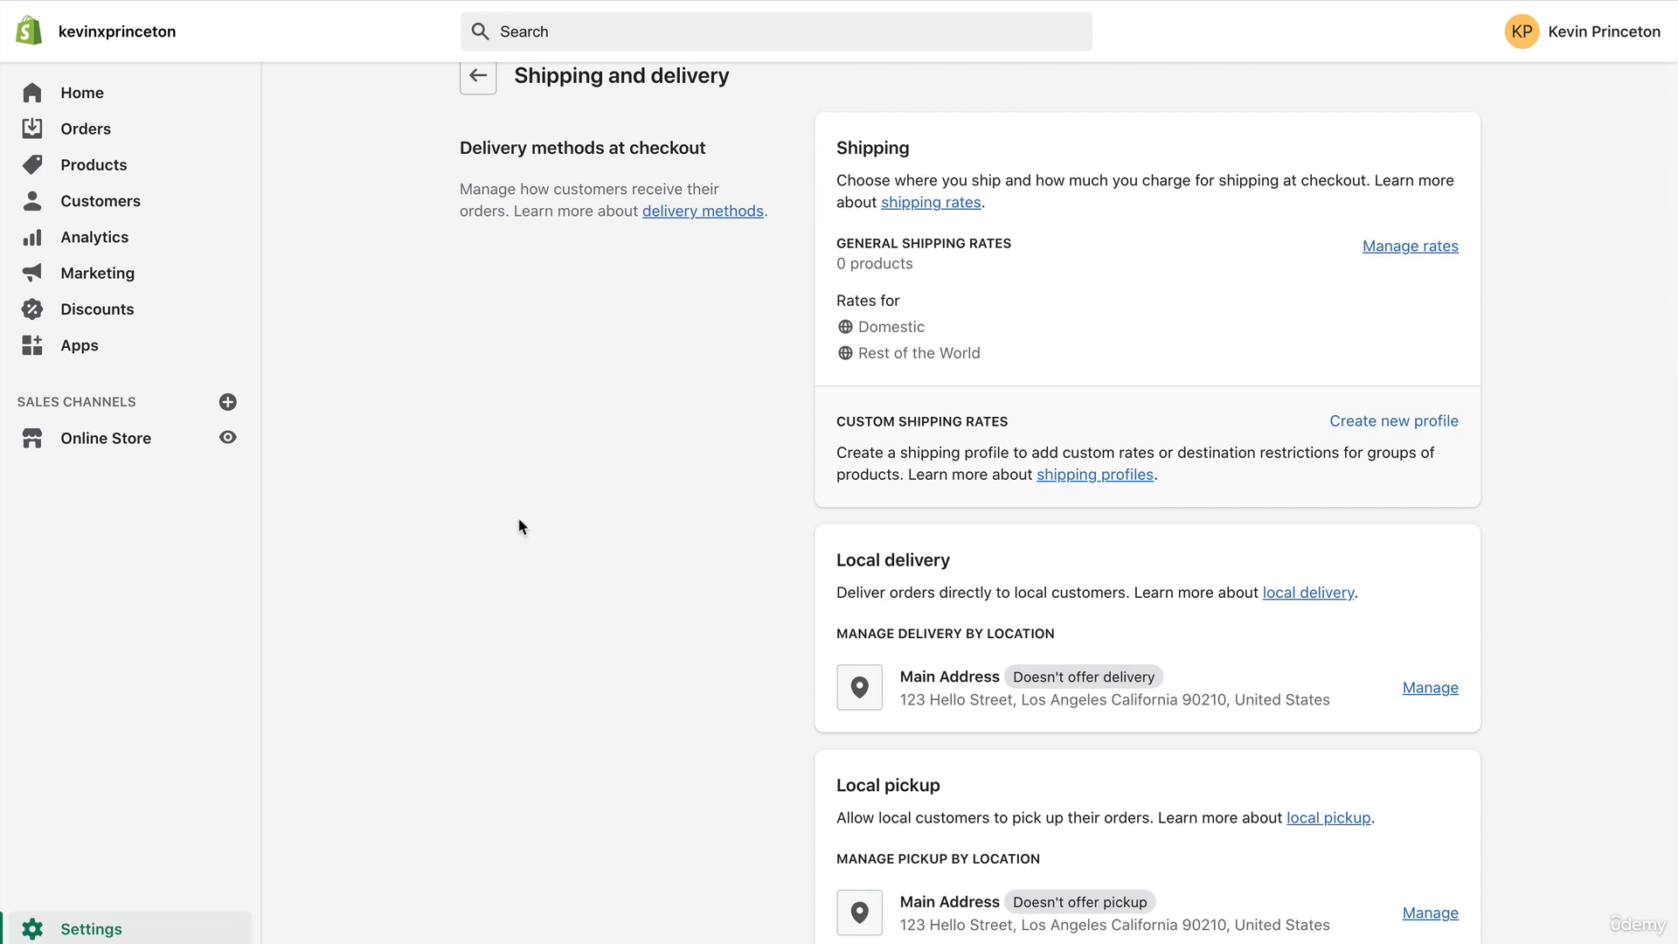
scroll(519, 526, "down", 2)
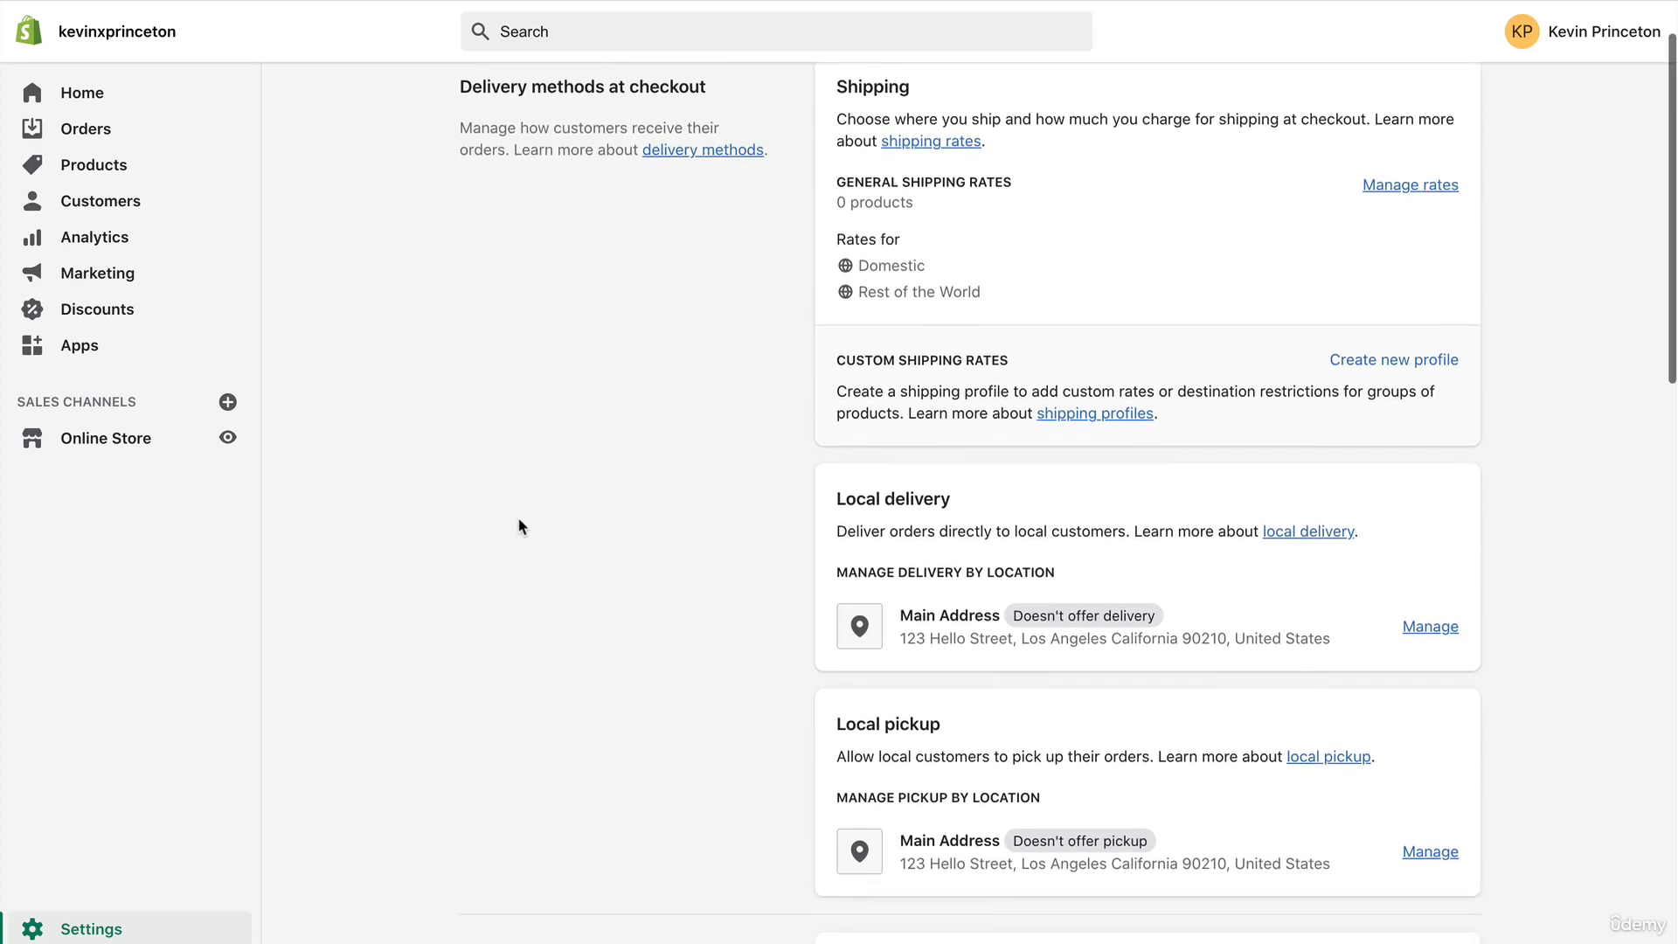
scroll(519, 526, "up", 3)
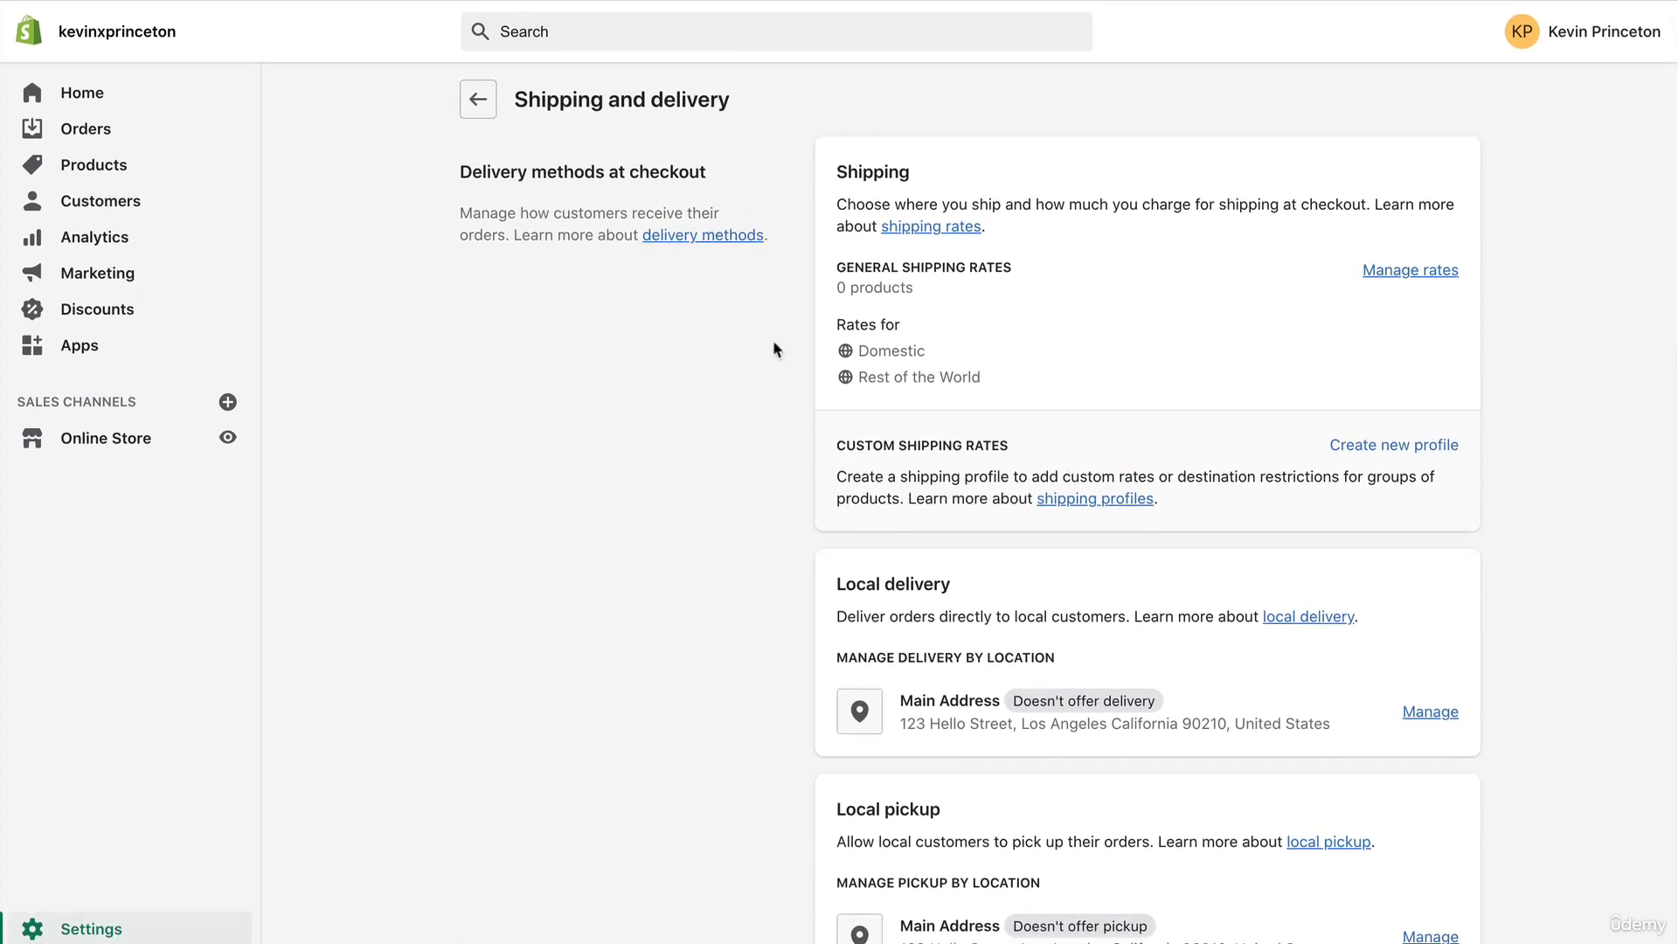
scroll(894, 405, "down", 2)
scroll(893, 404, "up", 2)
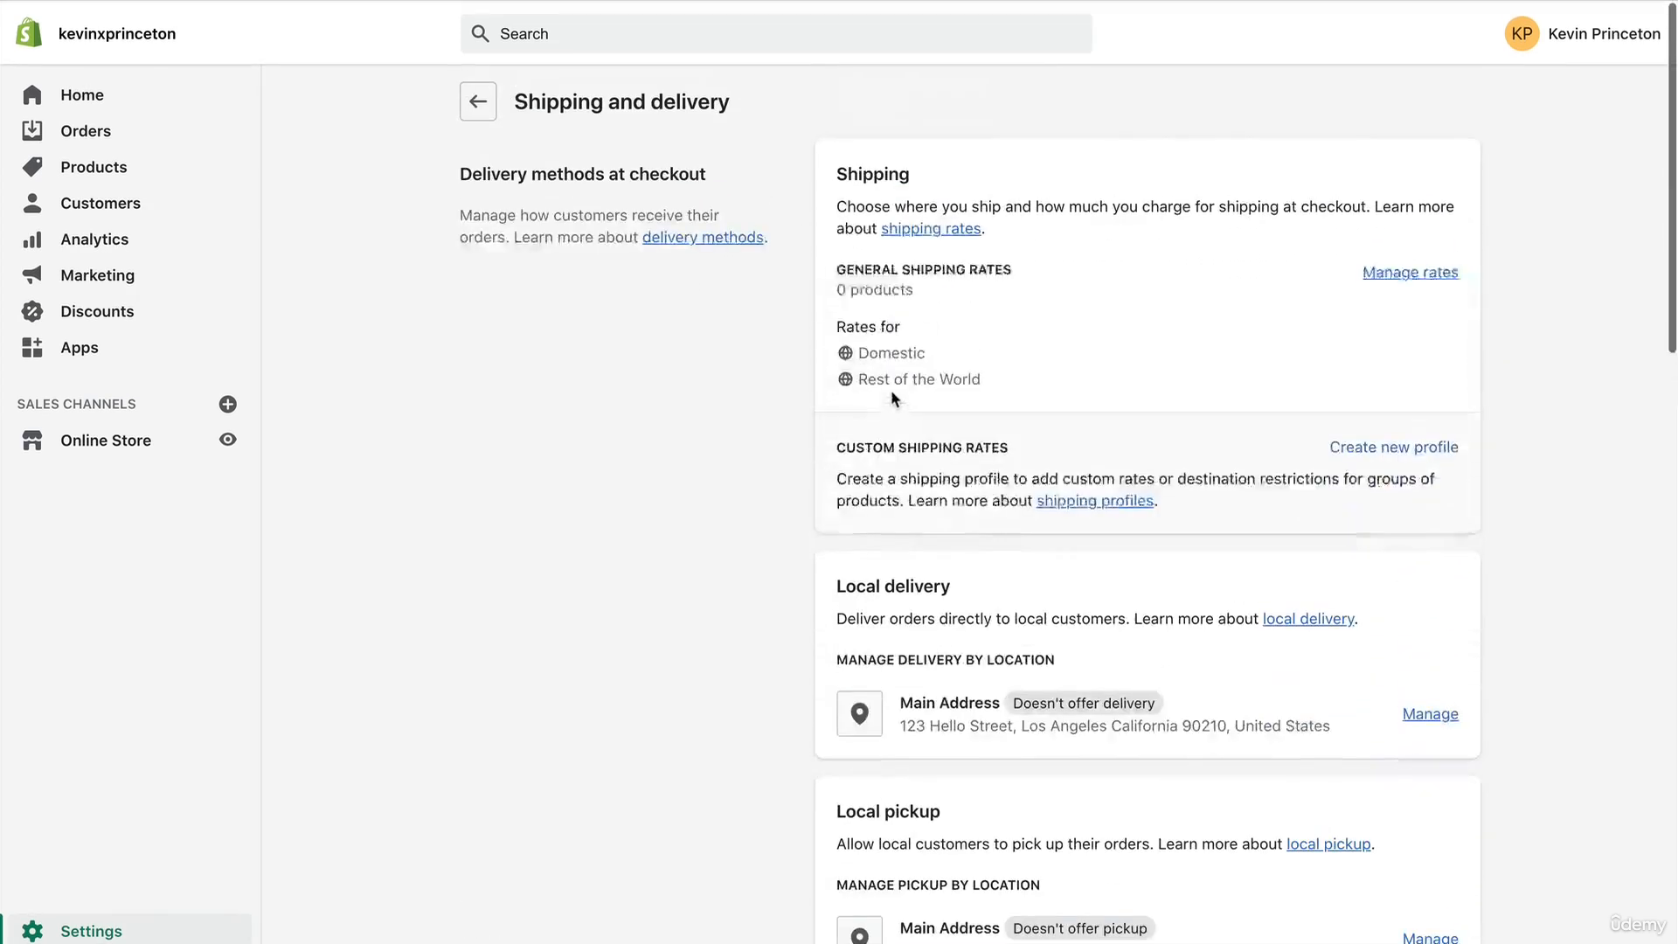
scroll(1038, 272, "down", 4)
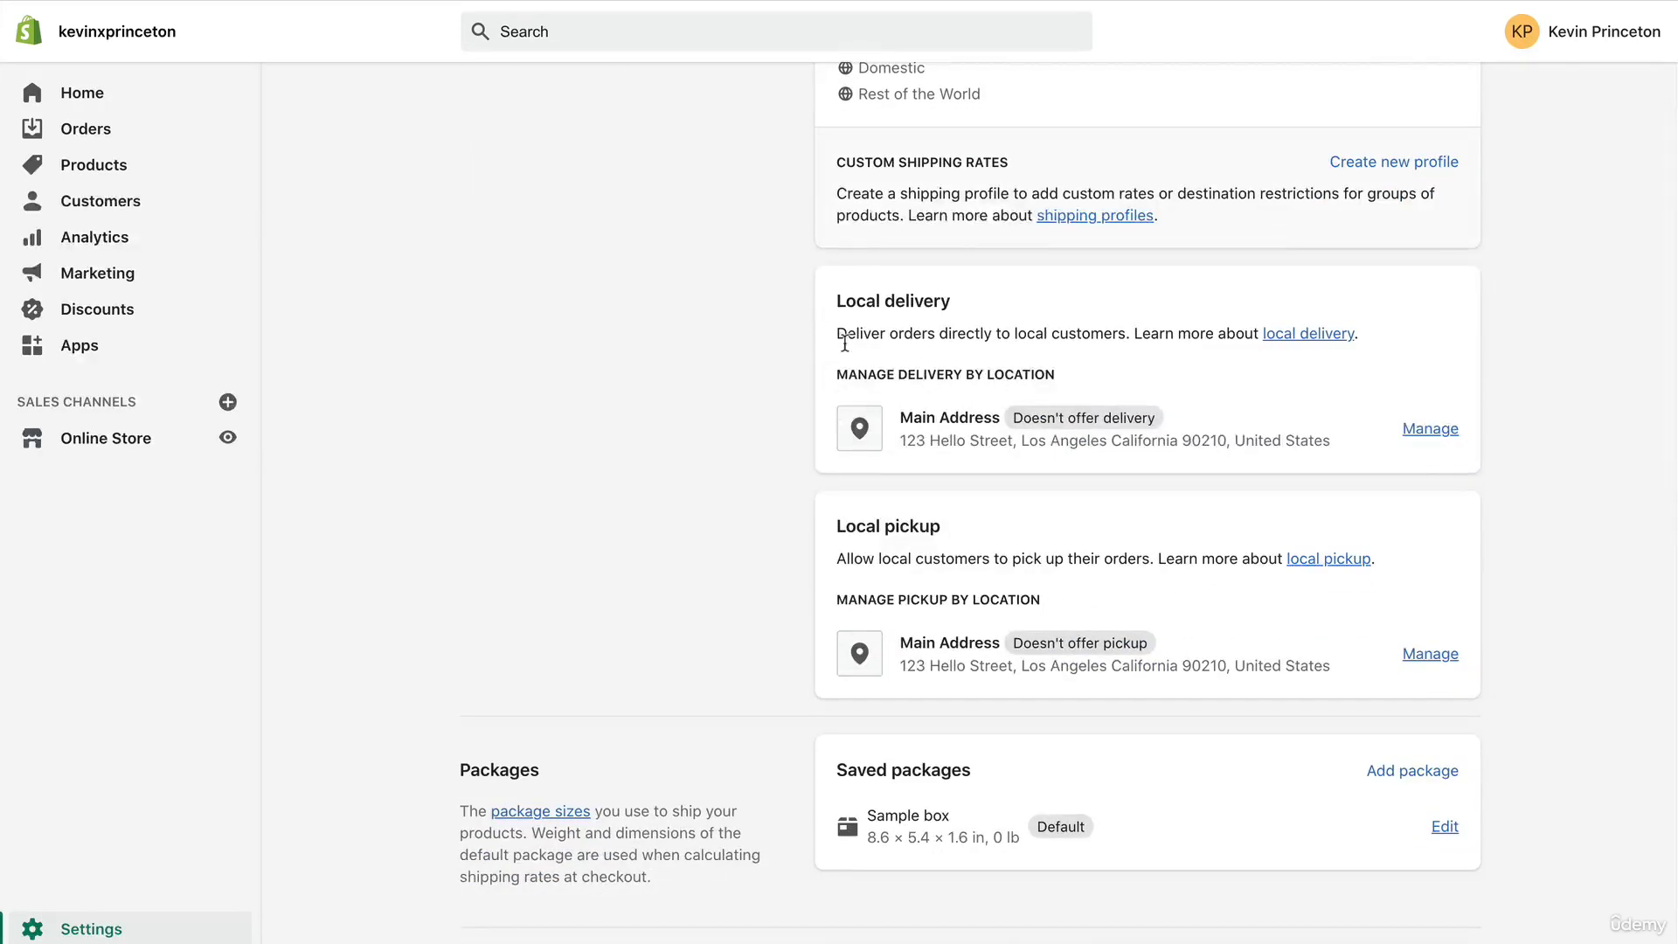
scroll(872, 390, "down", 2)
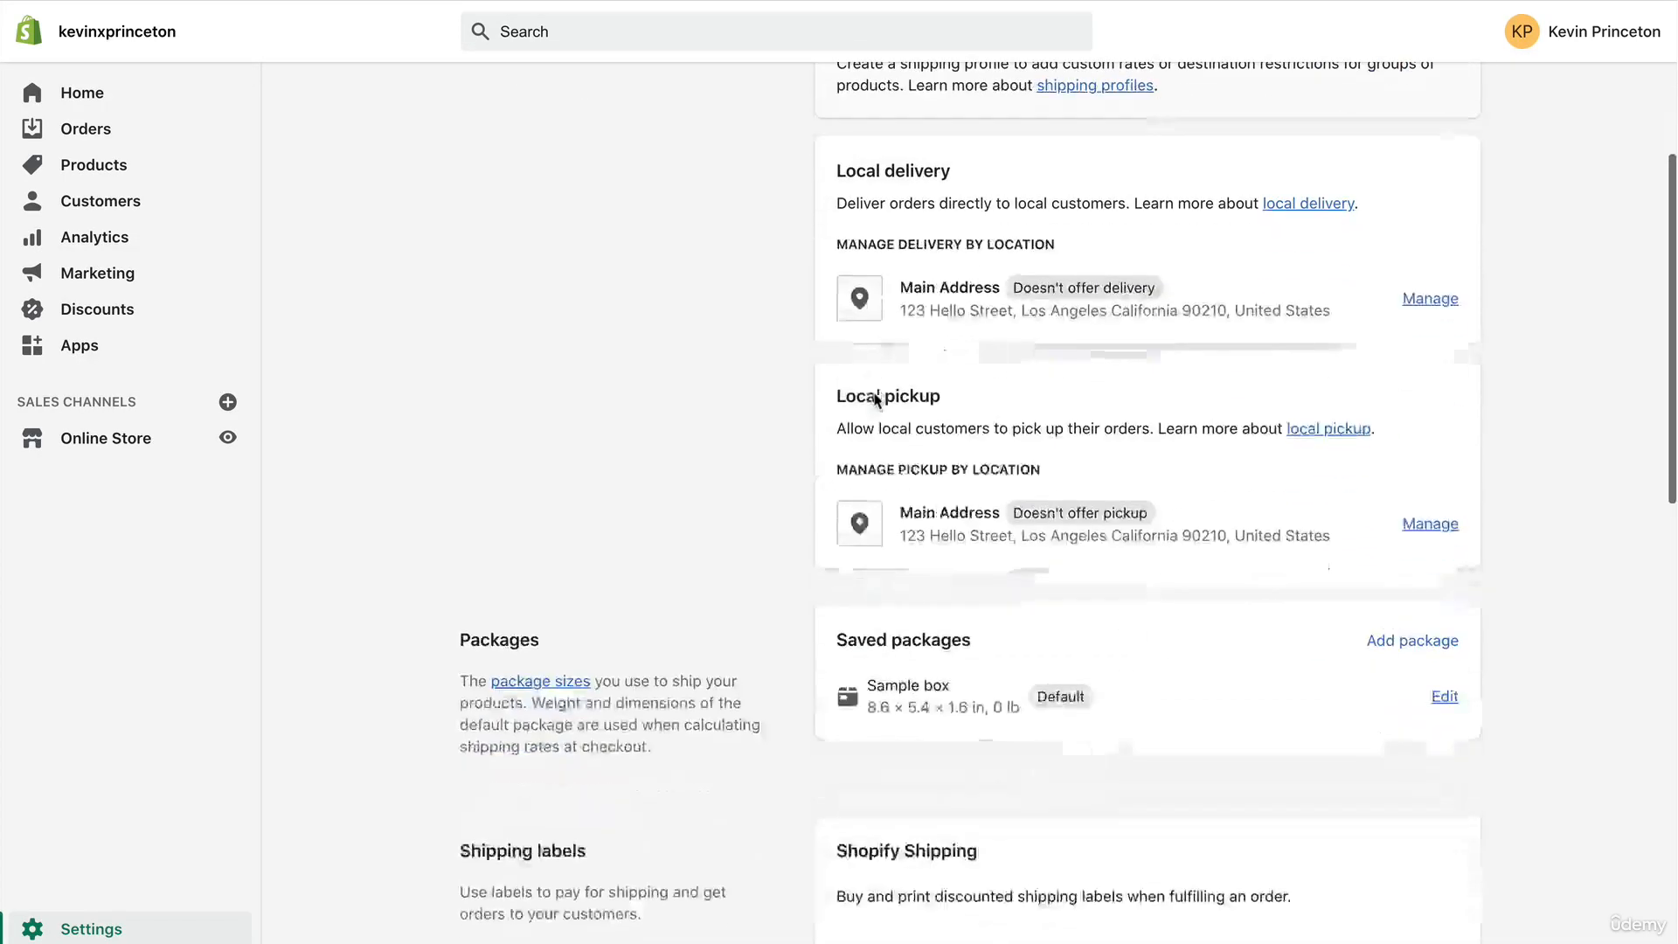
scroll(860, 443, "down", 2)
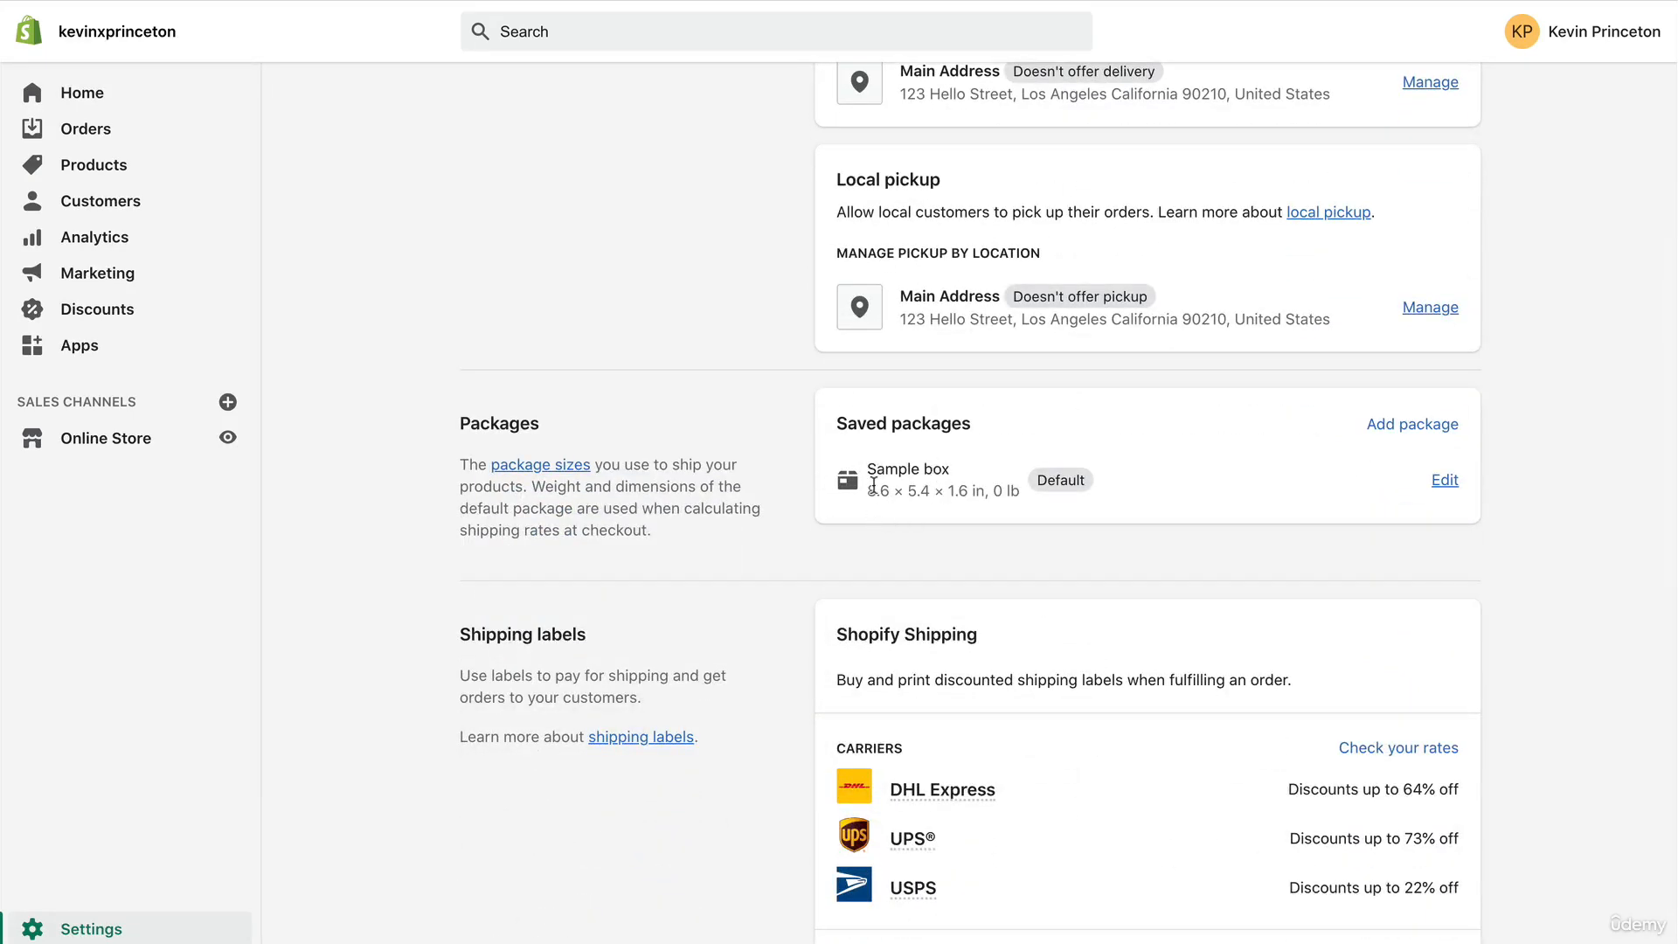
scroll(873, 483, "down", 5)
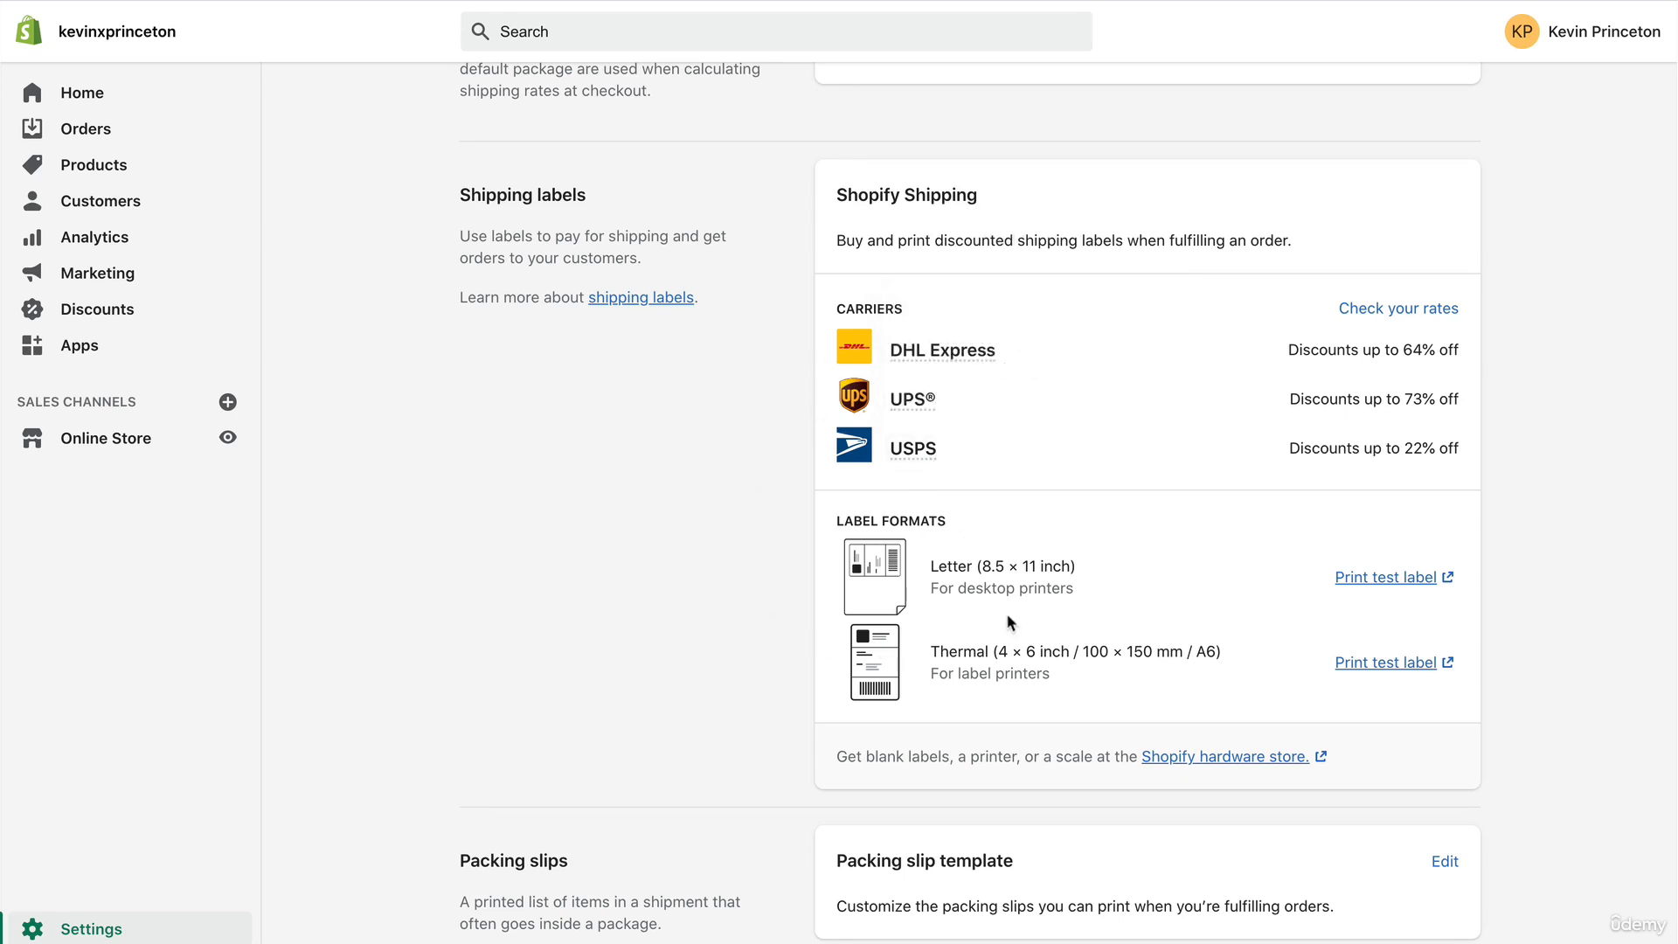
scroll(1007, 622, "down", 3)
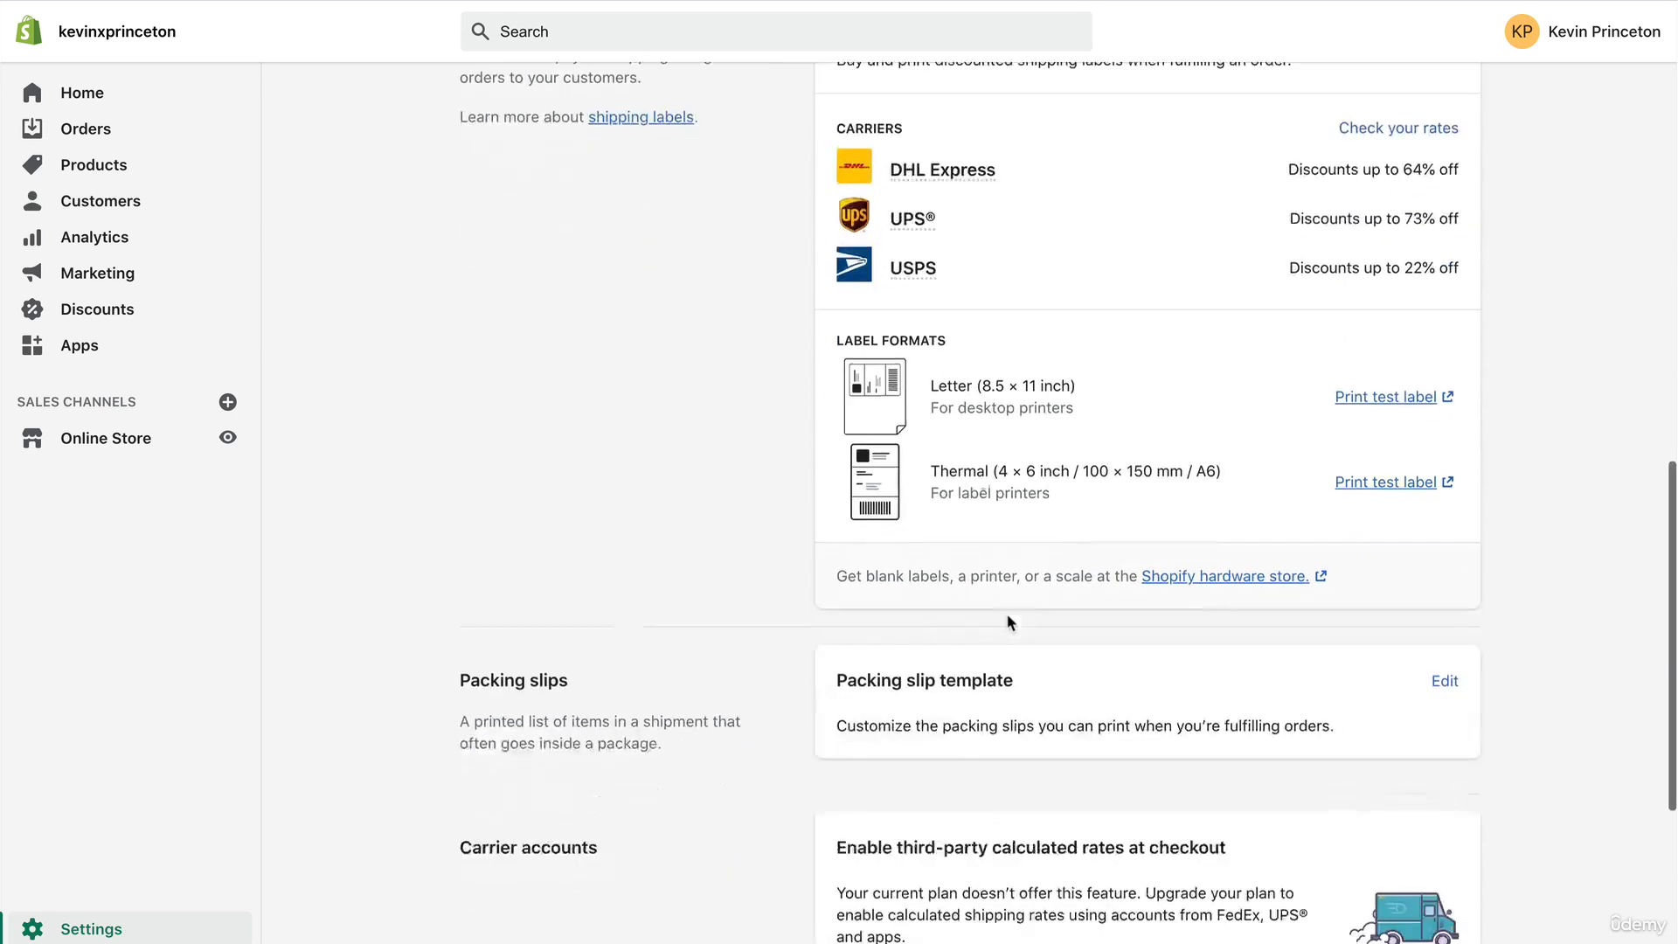
scroll(542, 702, "down", 3)
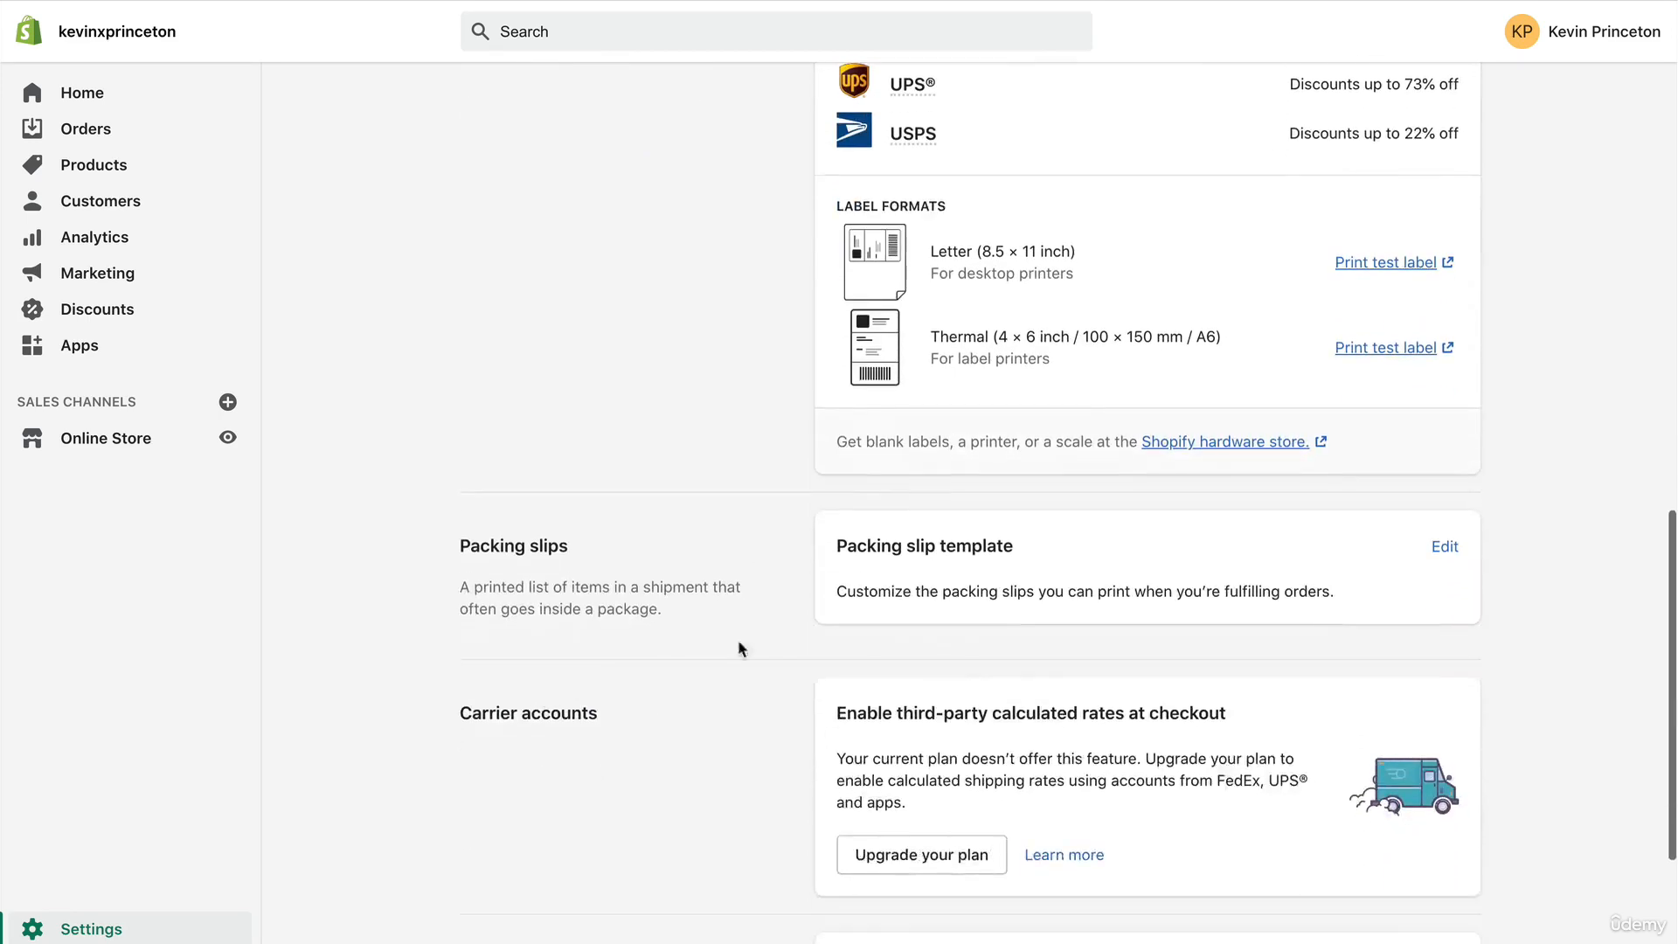
scroll(821, 673, "down", 2)
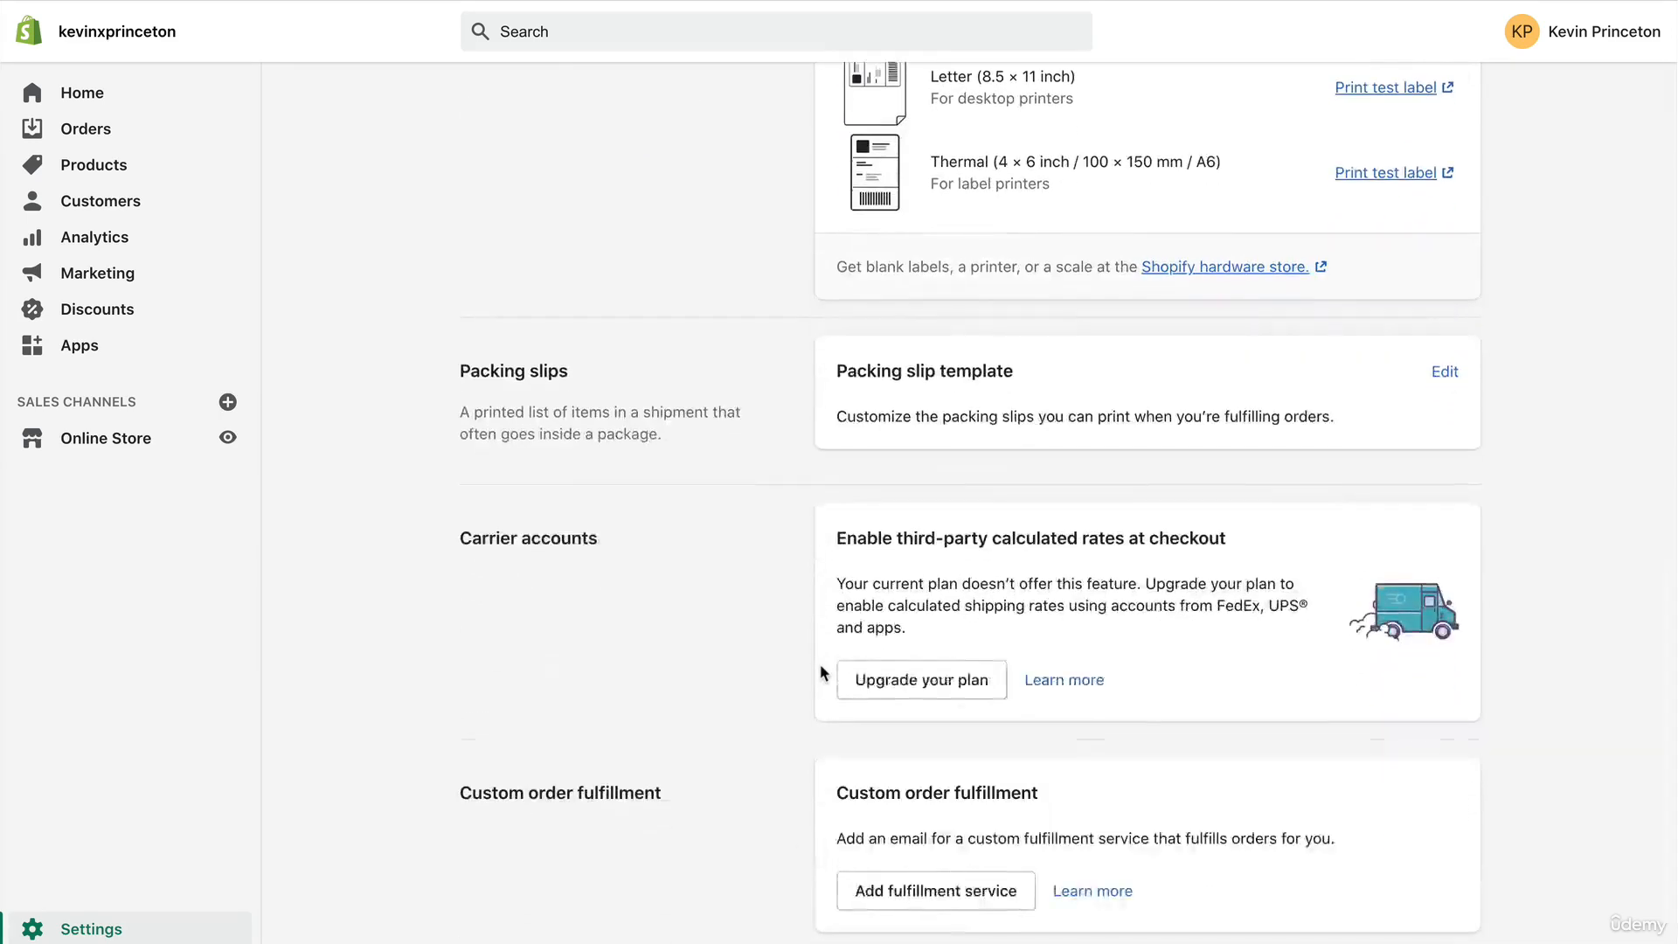
scroll(824, 673, "up", 15)
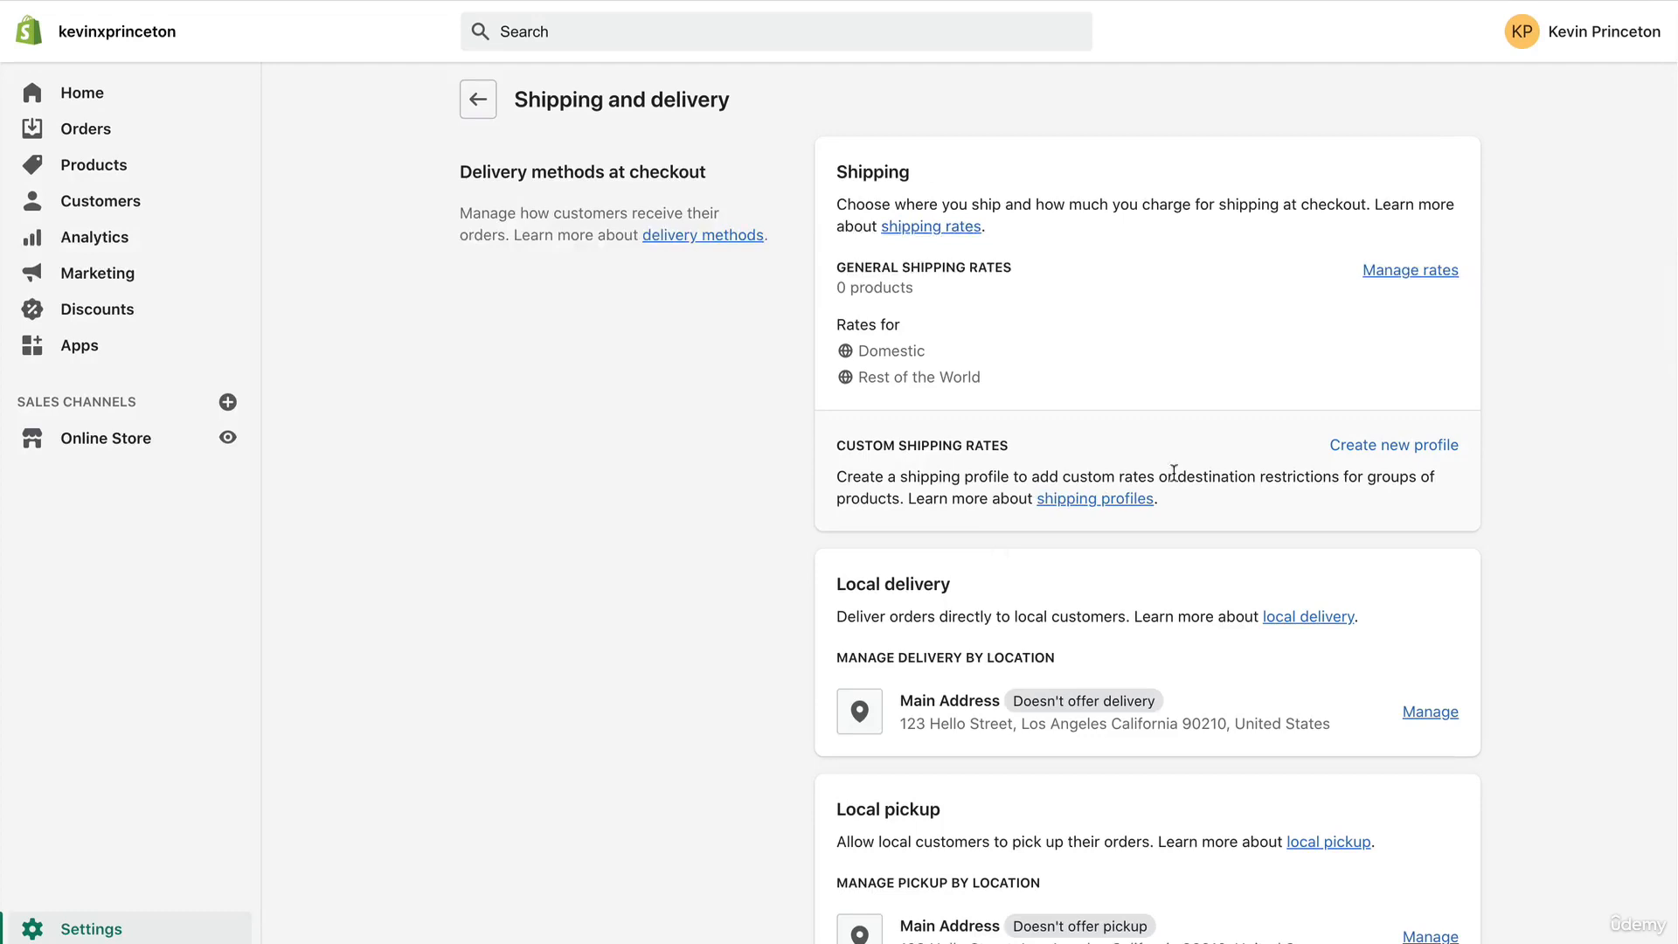
Open the general shipping rates profile and examine the shipping origin and the Domestic and Rest of the World rates
left_click(1415, 273)
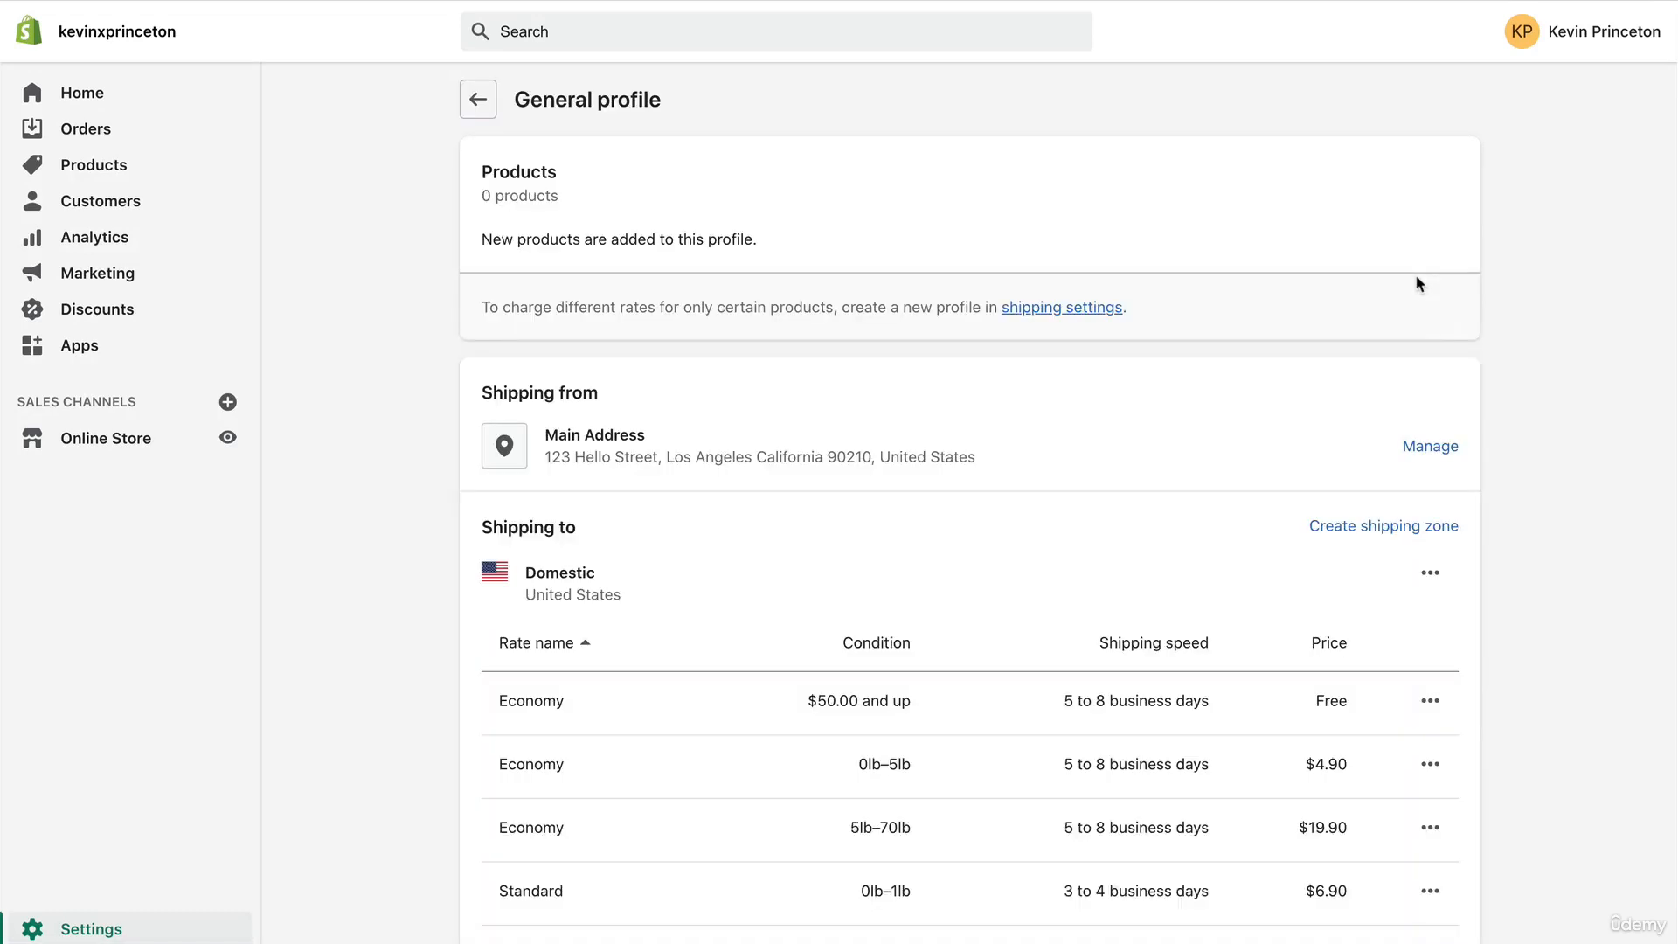
scroll(1415, 276, "down", 5)
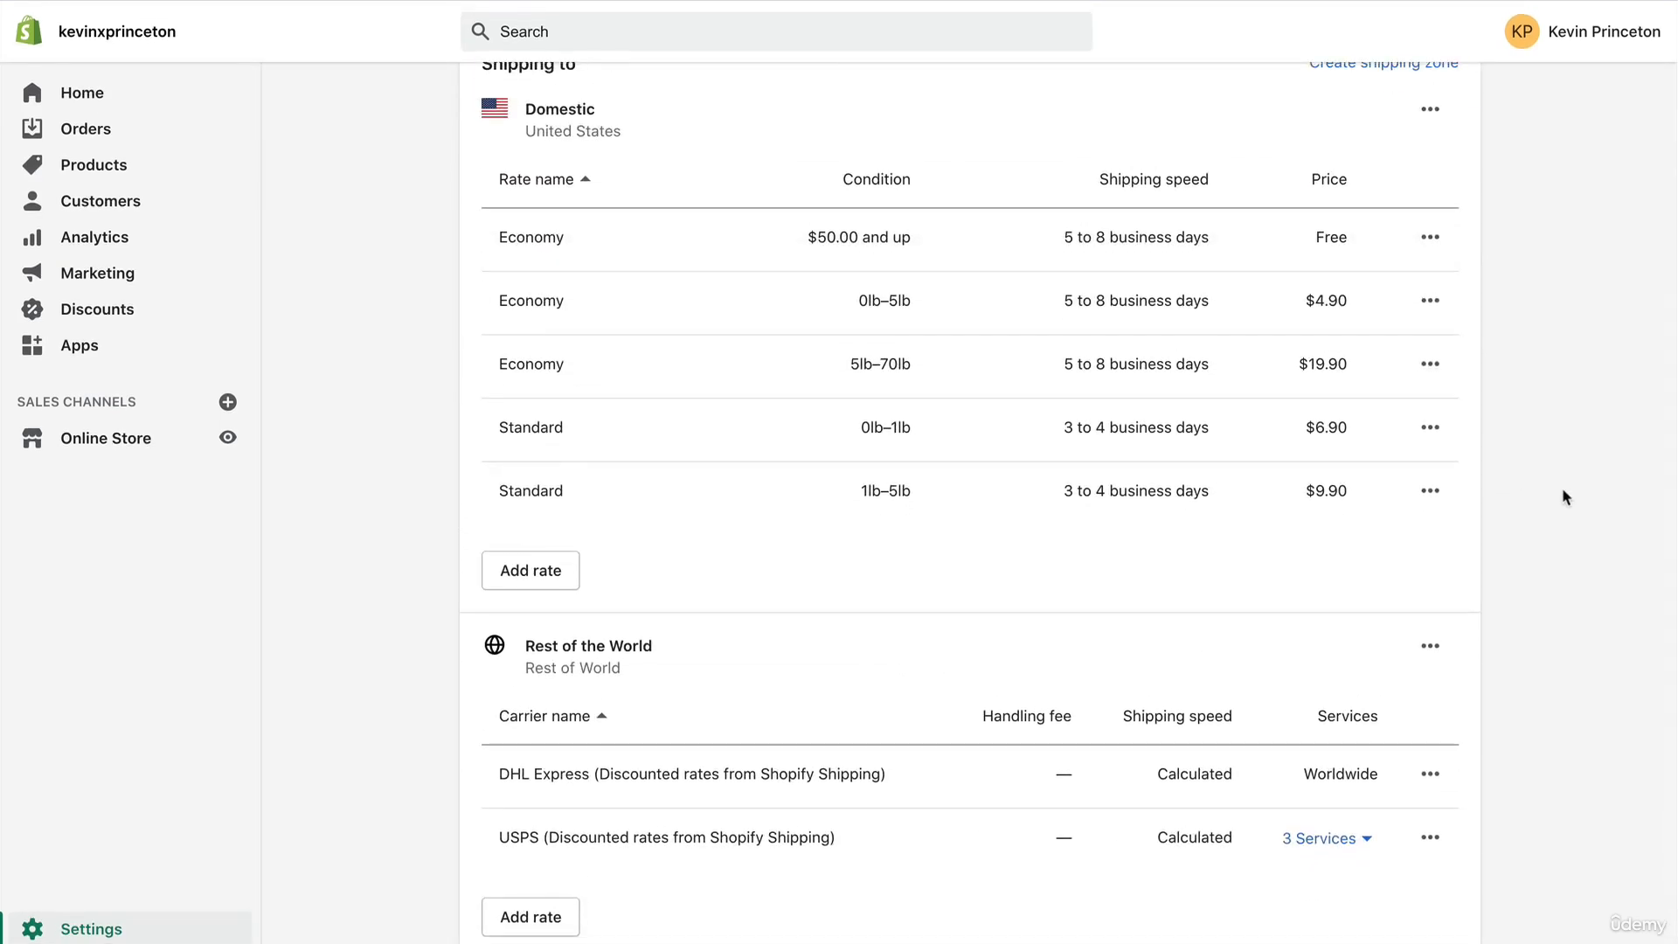
scroll(1564, 493, "up", 2)
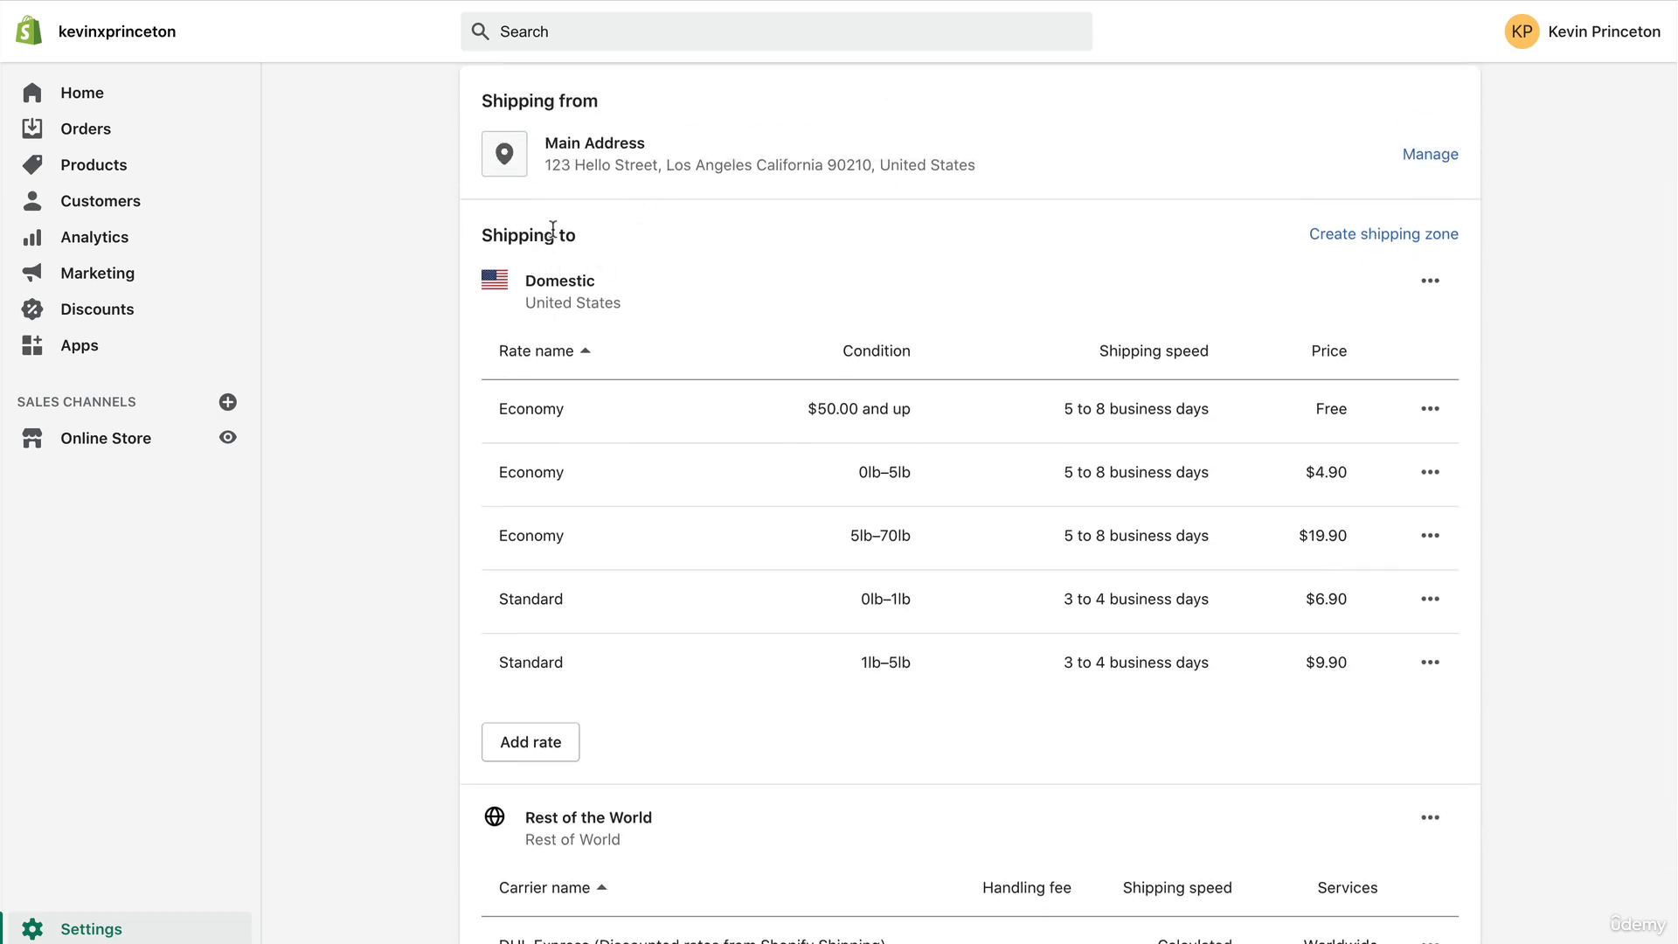
scroll(558, 214, "up", 3)
scroll(560, 215, "up", 1)
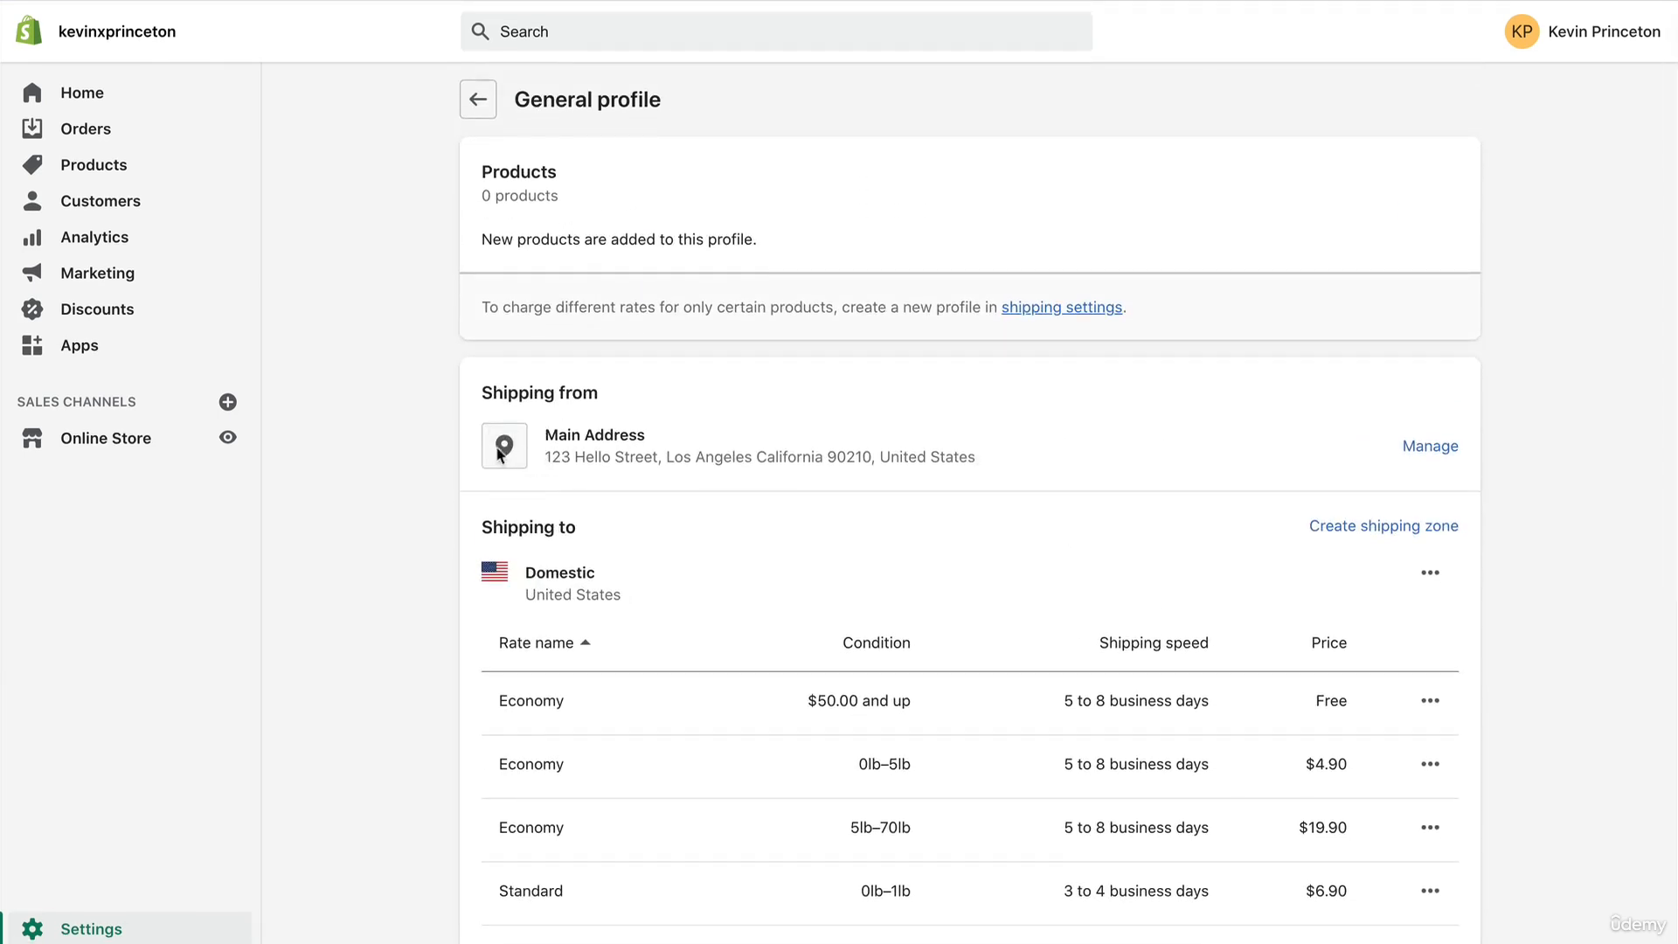
scroll(466, 542, "down", 2)
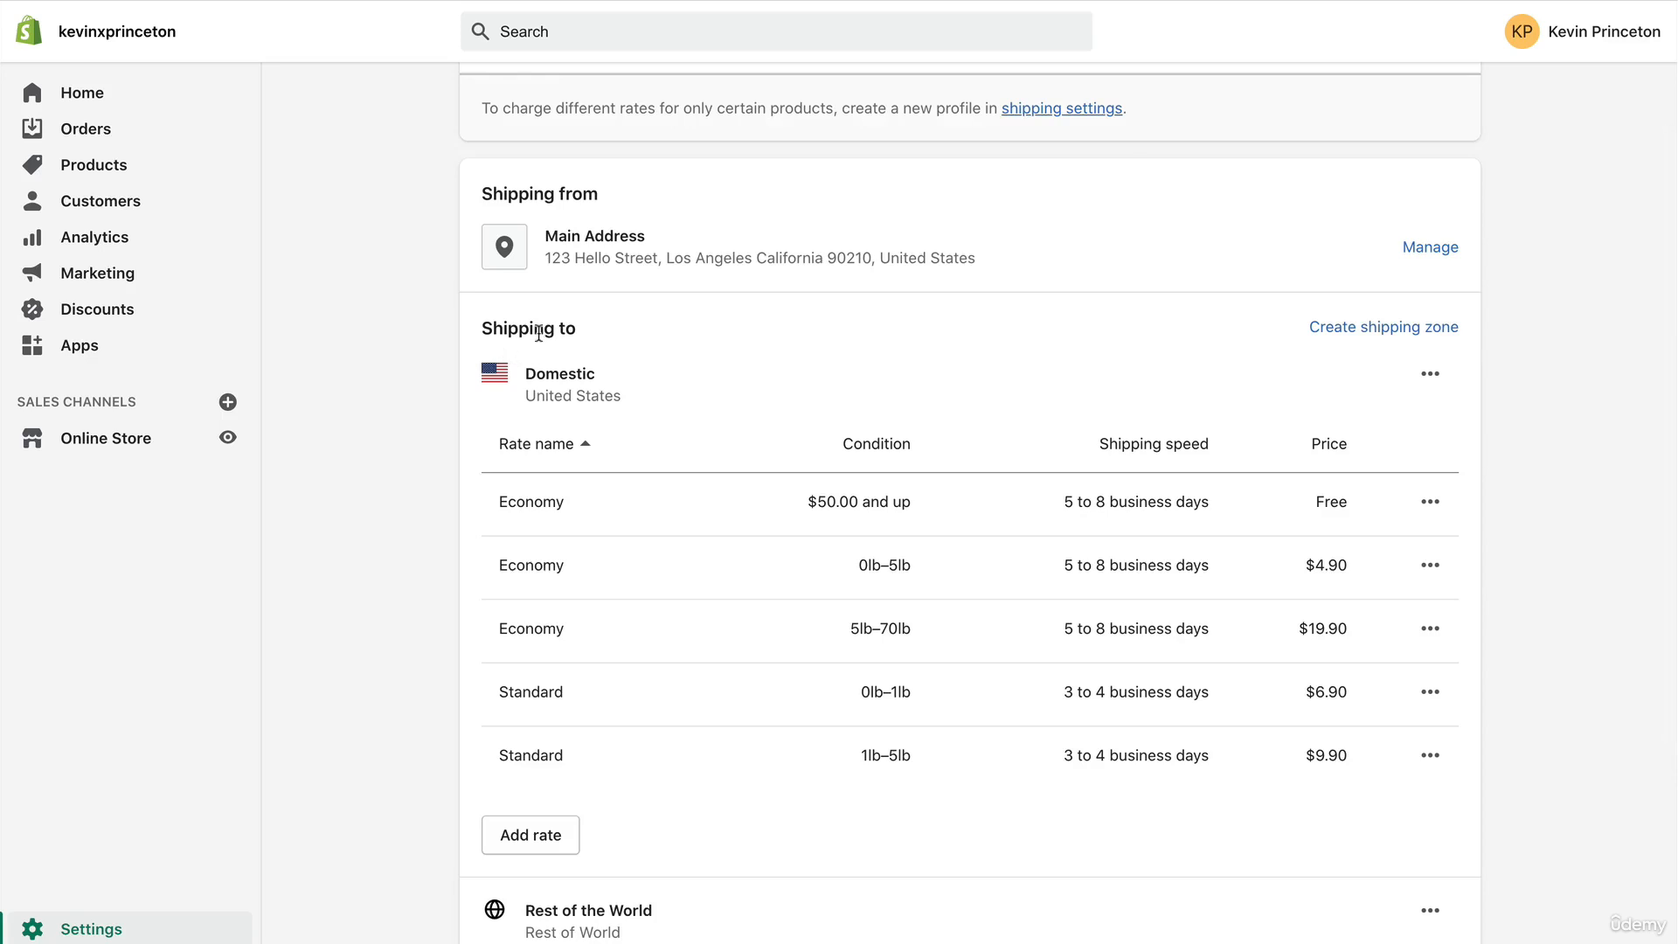
scroll(550, 312, "down", 2)
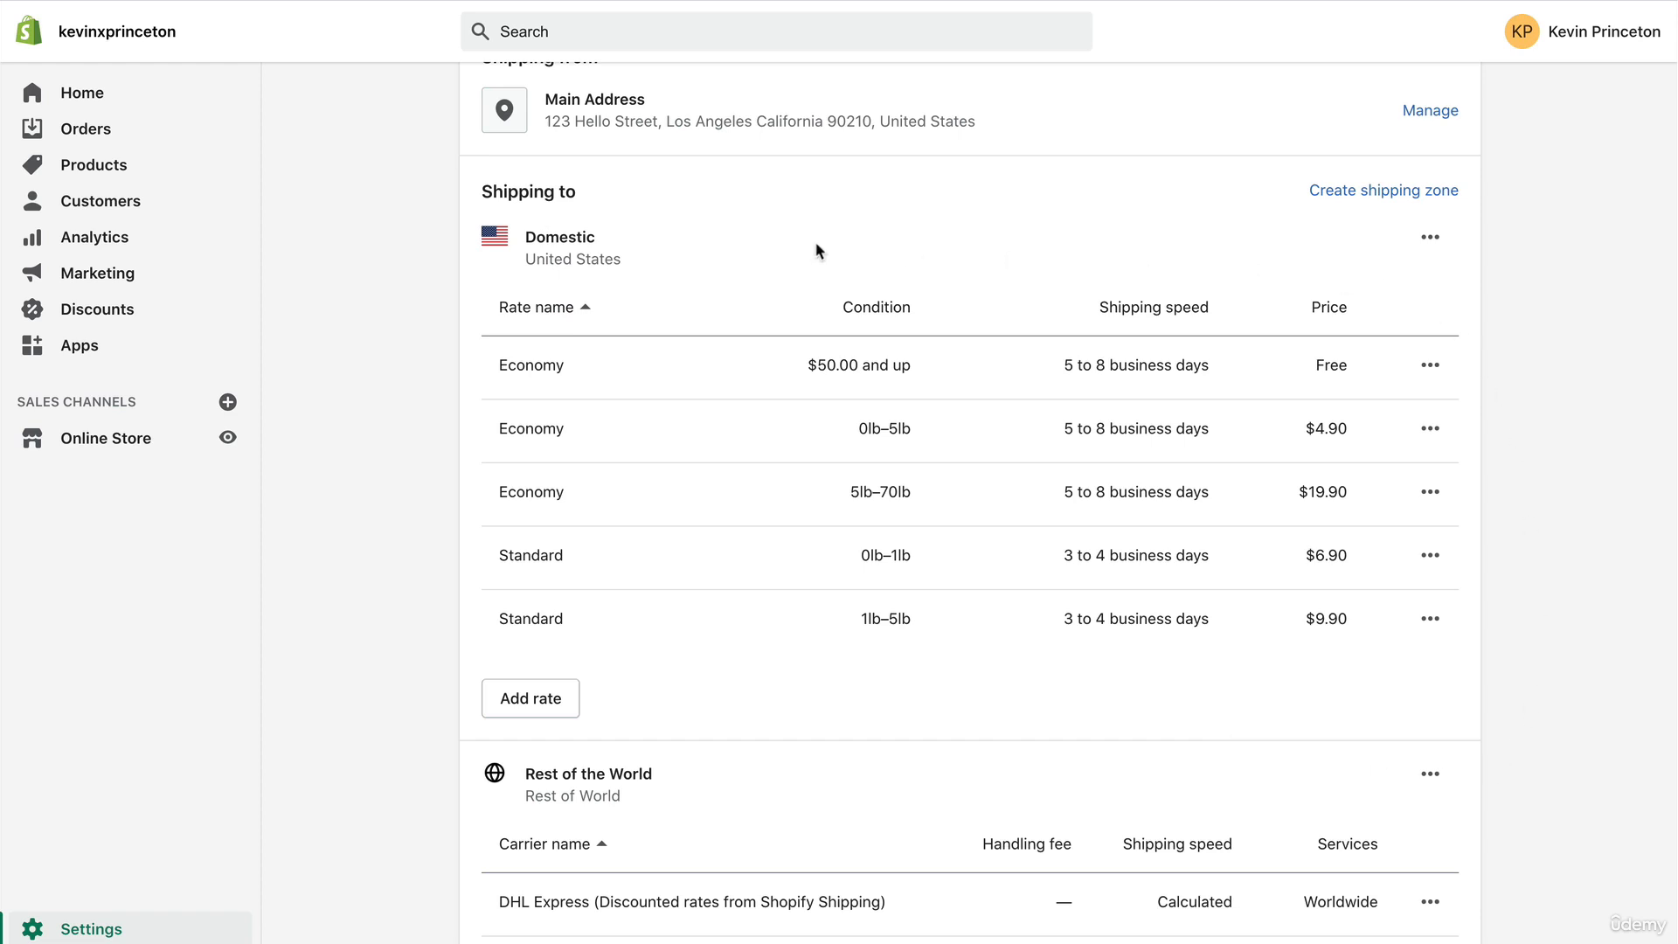
scroll(439, 533, "down", 3)
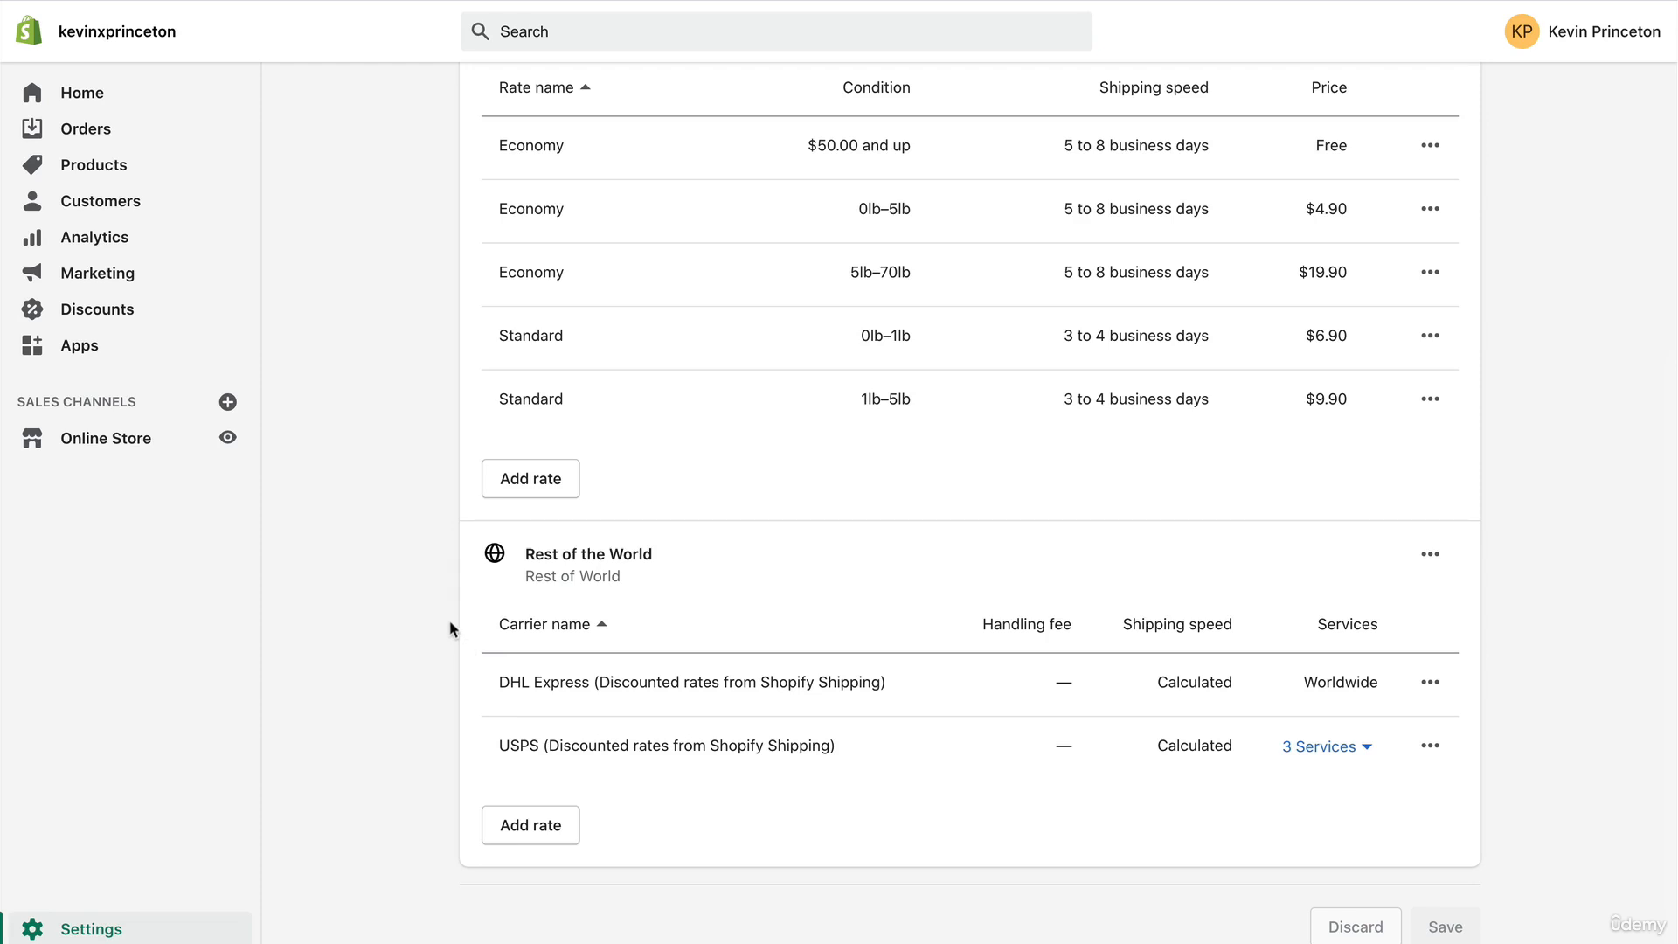
scroll(452, 629, "up", 3)
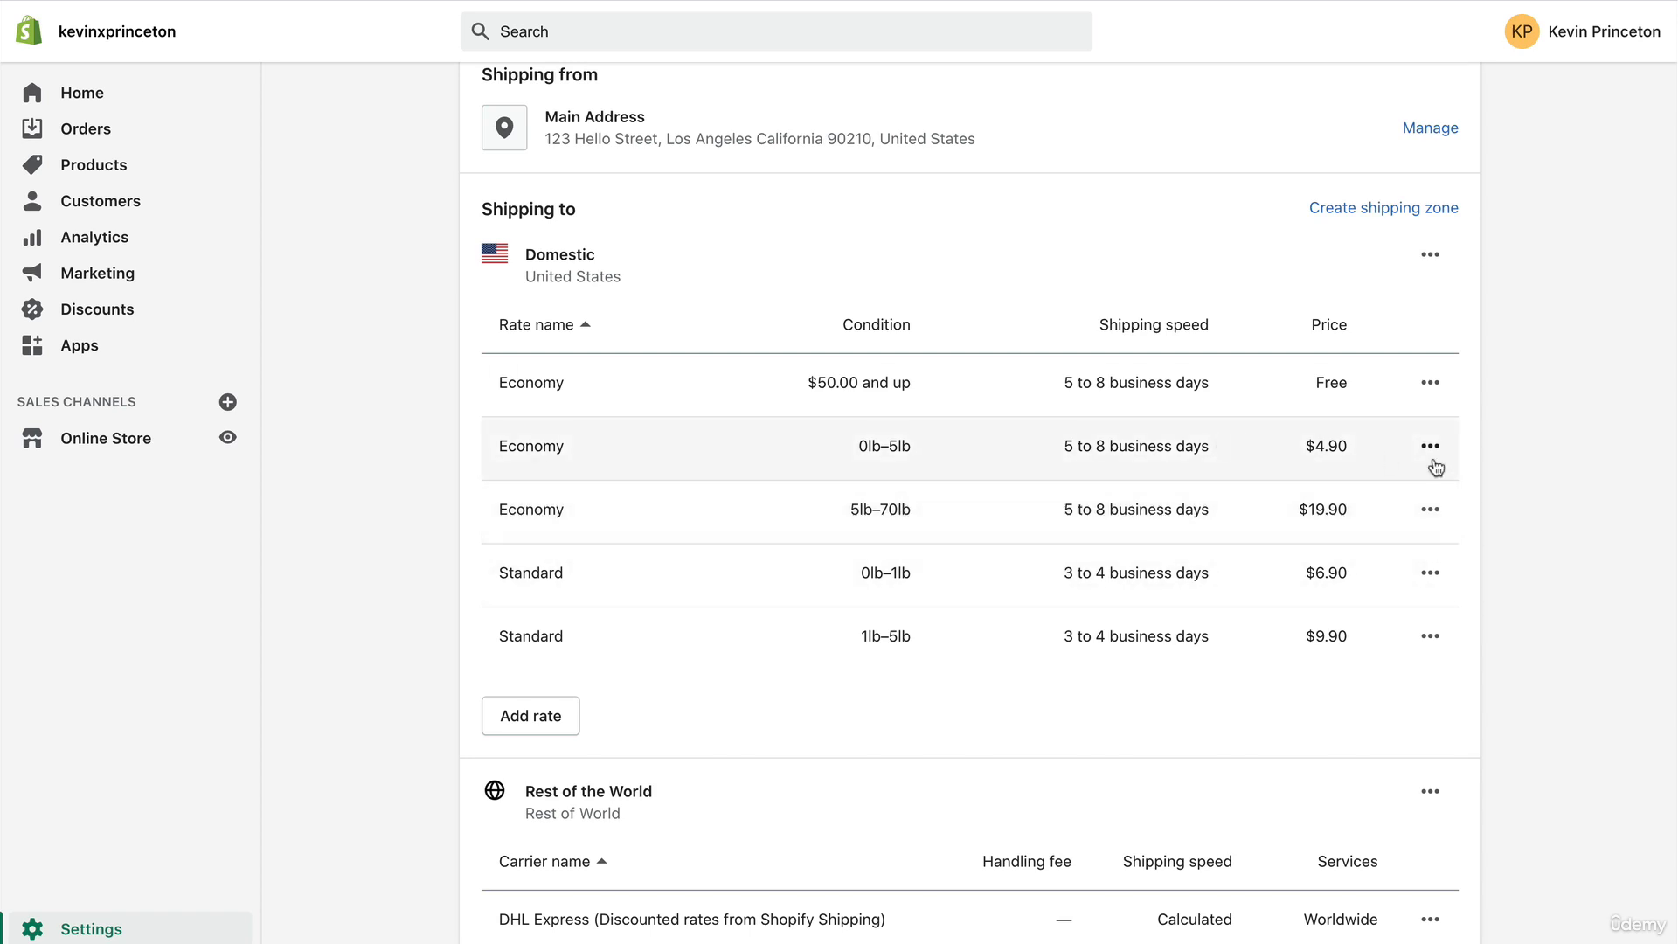
Delete all the Economy and Standard rates from the Domestic shipping zone
left_click(1430, 384)
left_click(1391, 477)
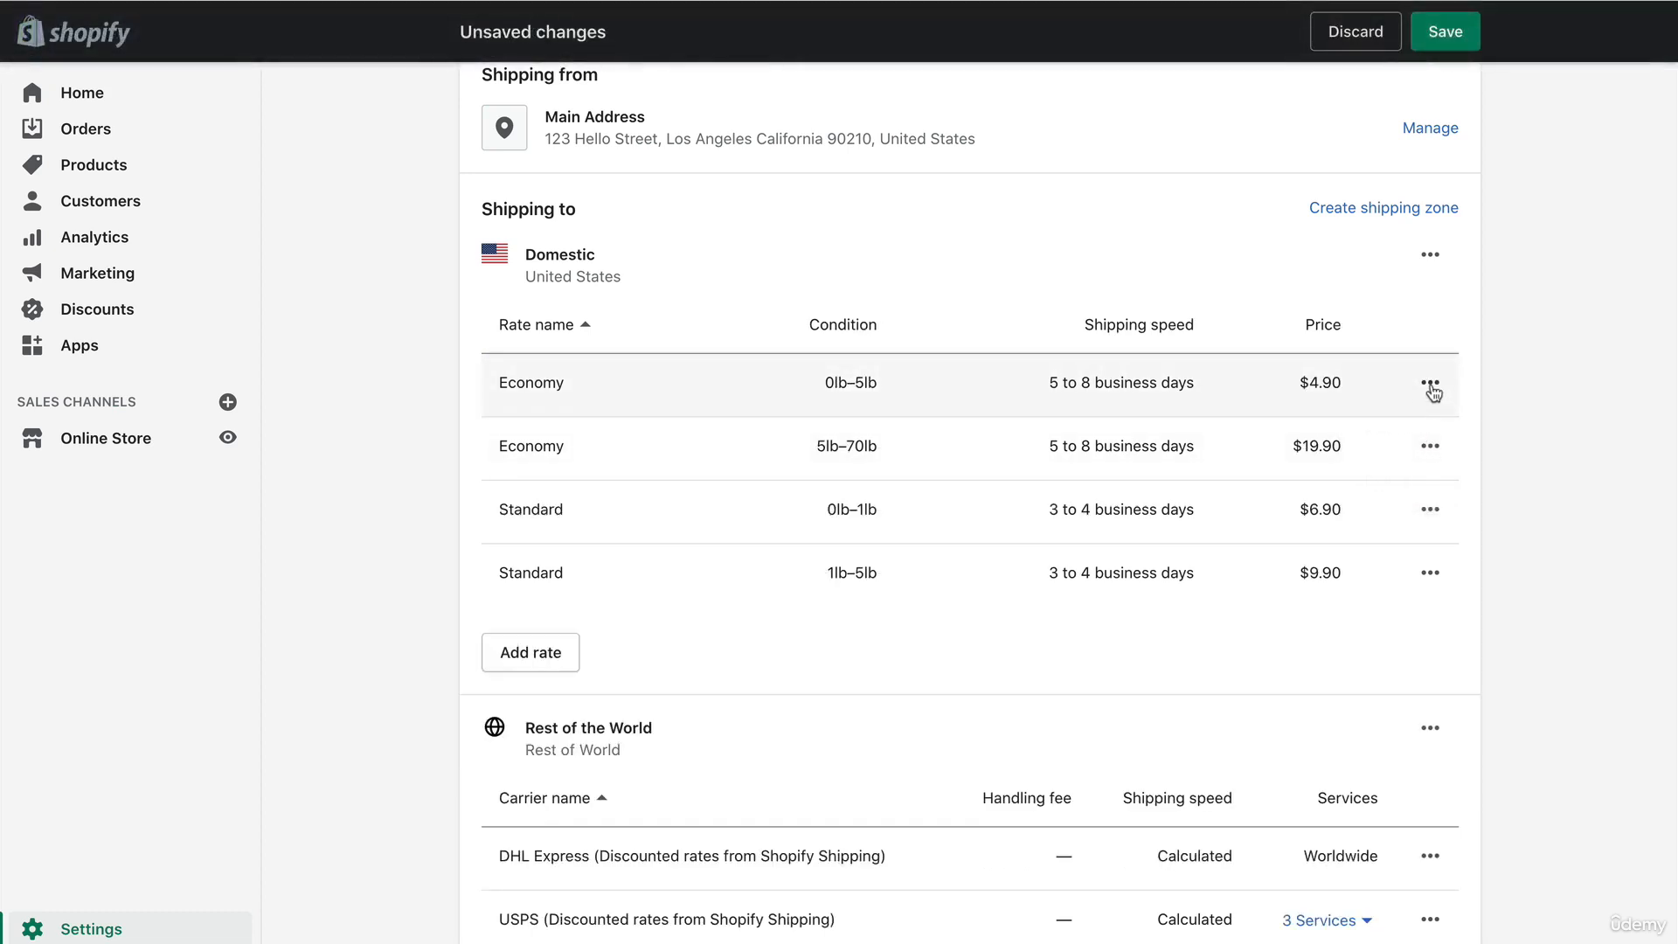
left_click(1431, 385)
left_click(1391, 478)
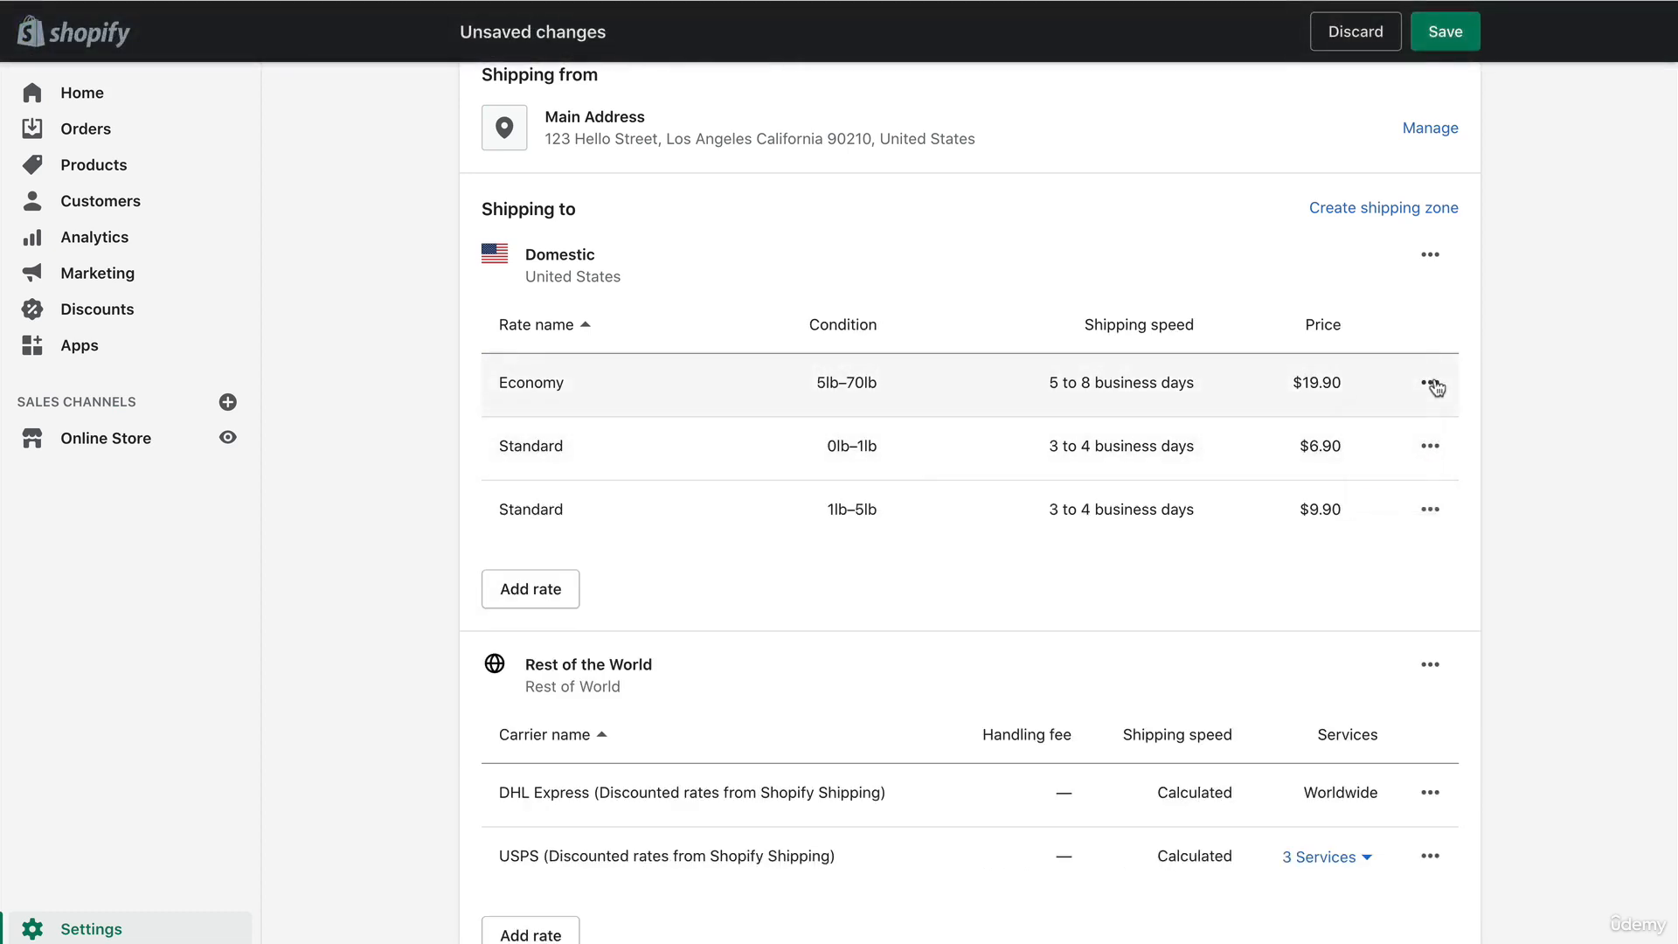
left_click(1431, 385)
left_click(1387, 479)
left_click(1430, 384)
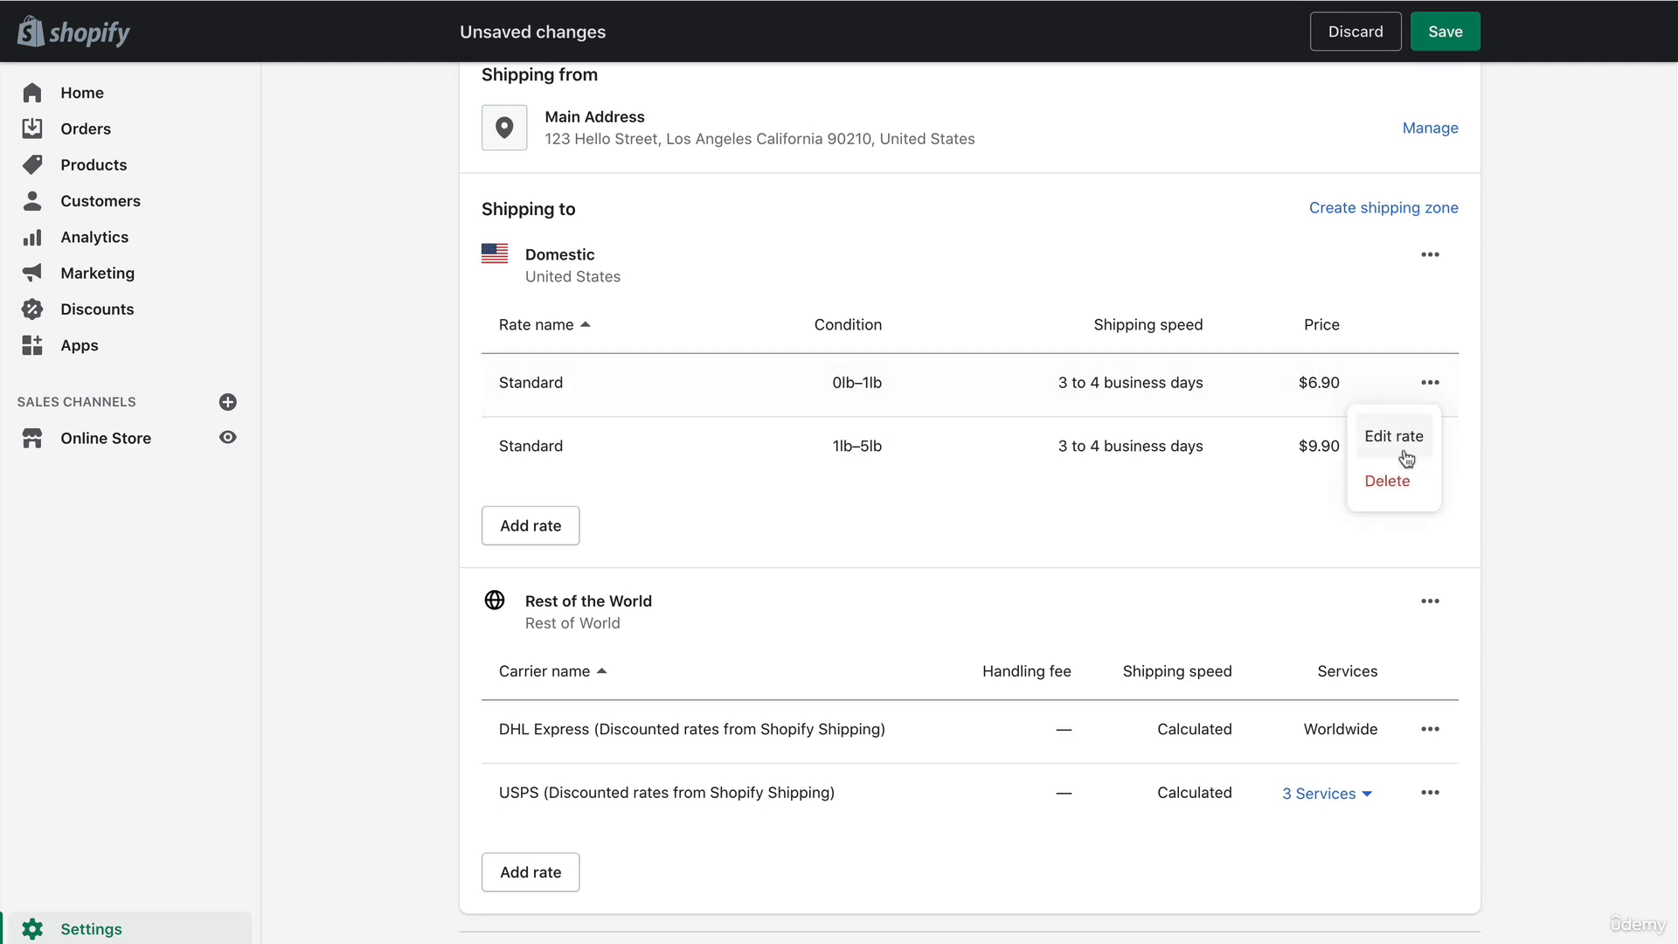
left_click(1387, 480)
left_click(1431, 383)
left_click(1389, 482)
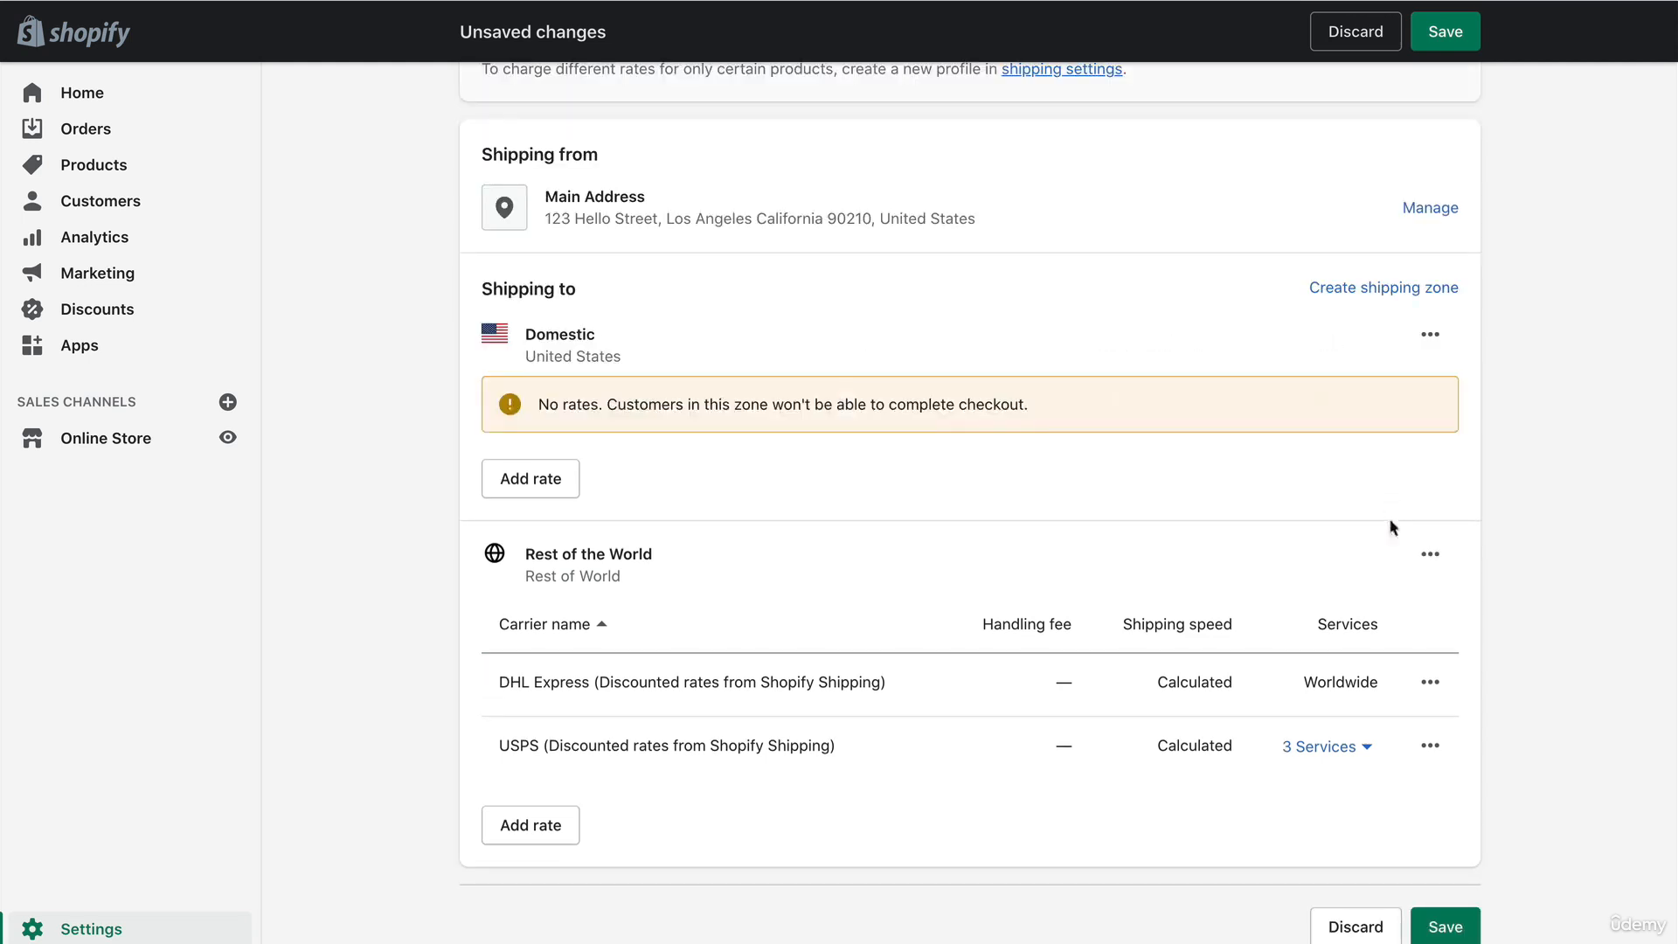
Delete the DHL Express and USPS carrier rates from the Rest of the World zone
left_click(1429, 681)
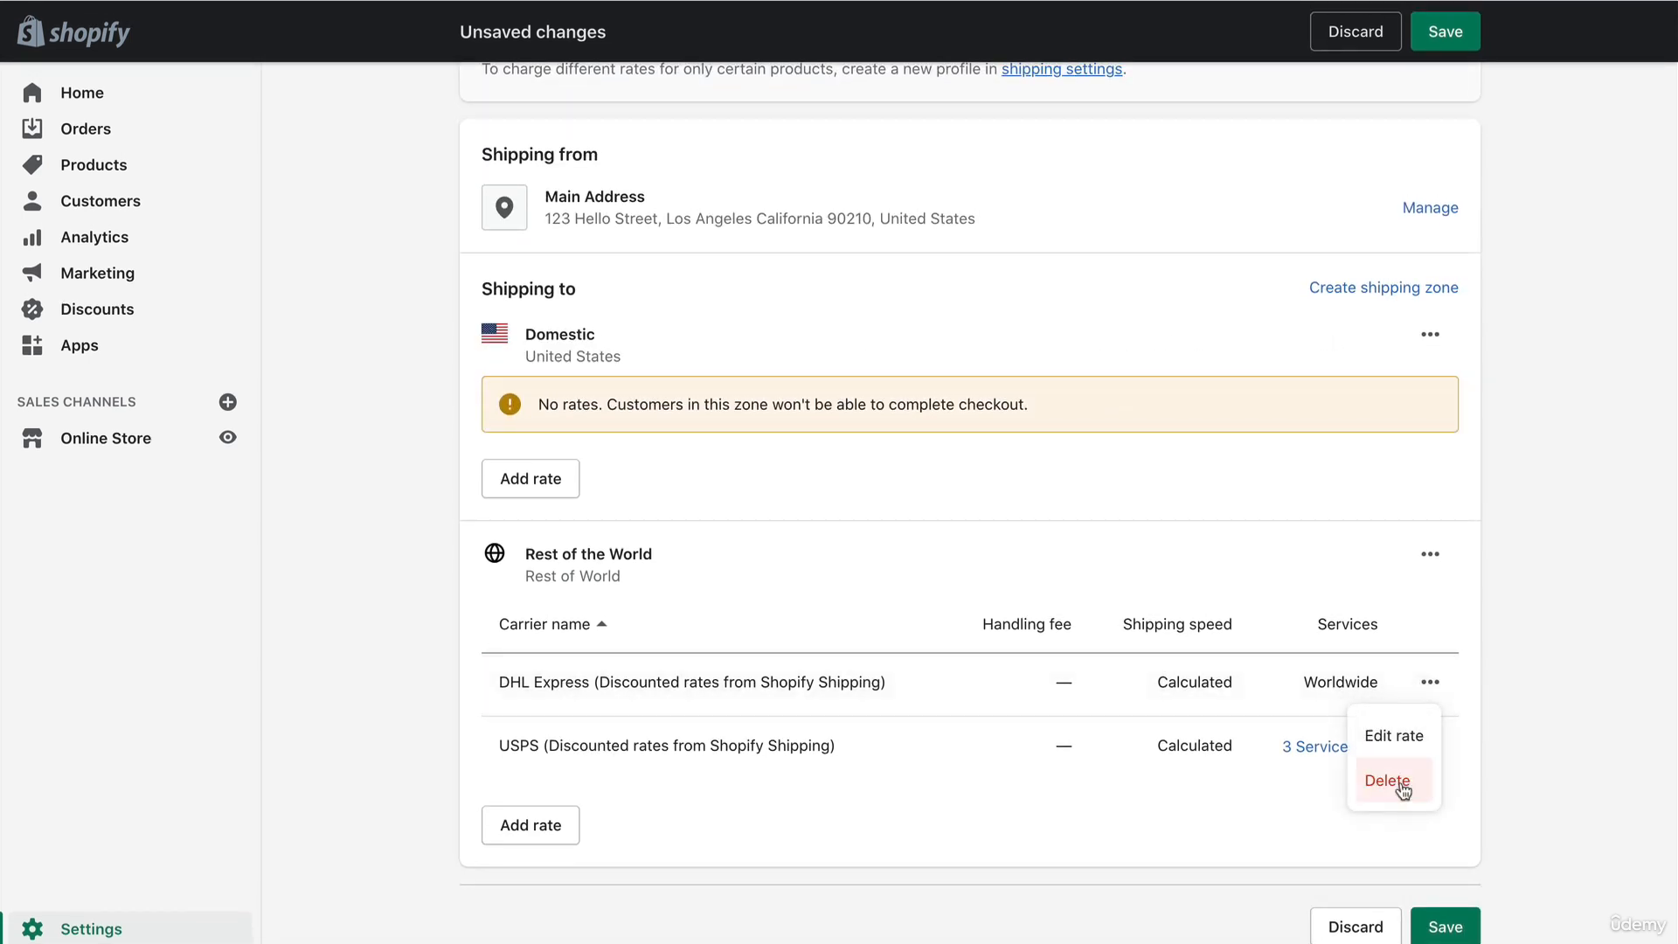
left_click(1403, 791)
left_click(1430, 744)
left_click(1394, 840)
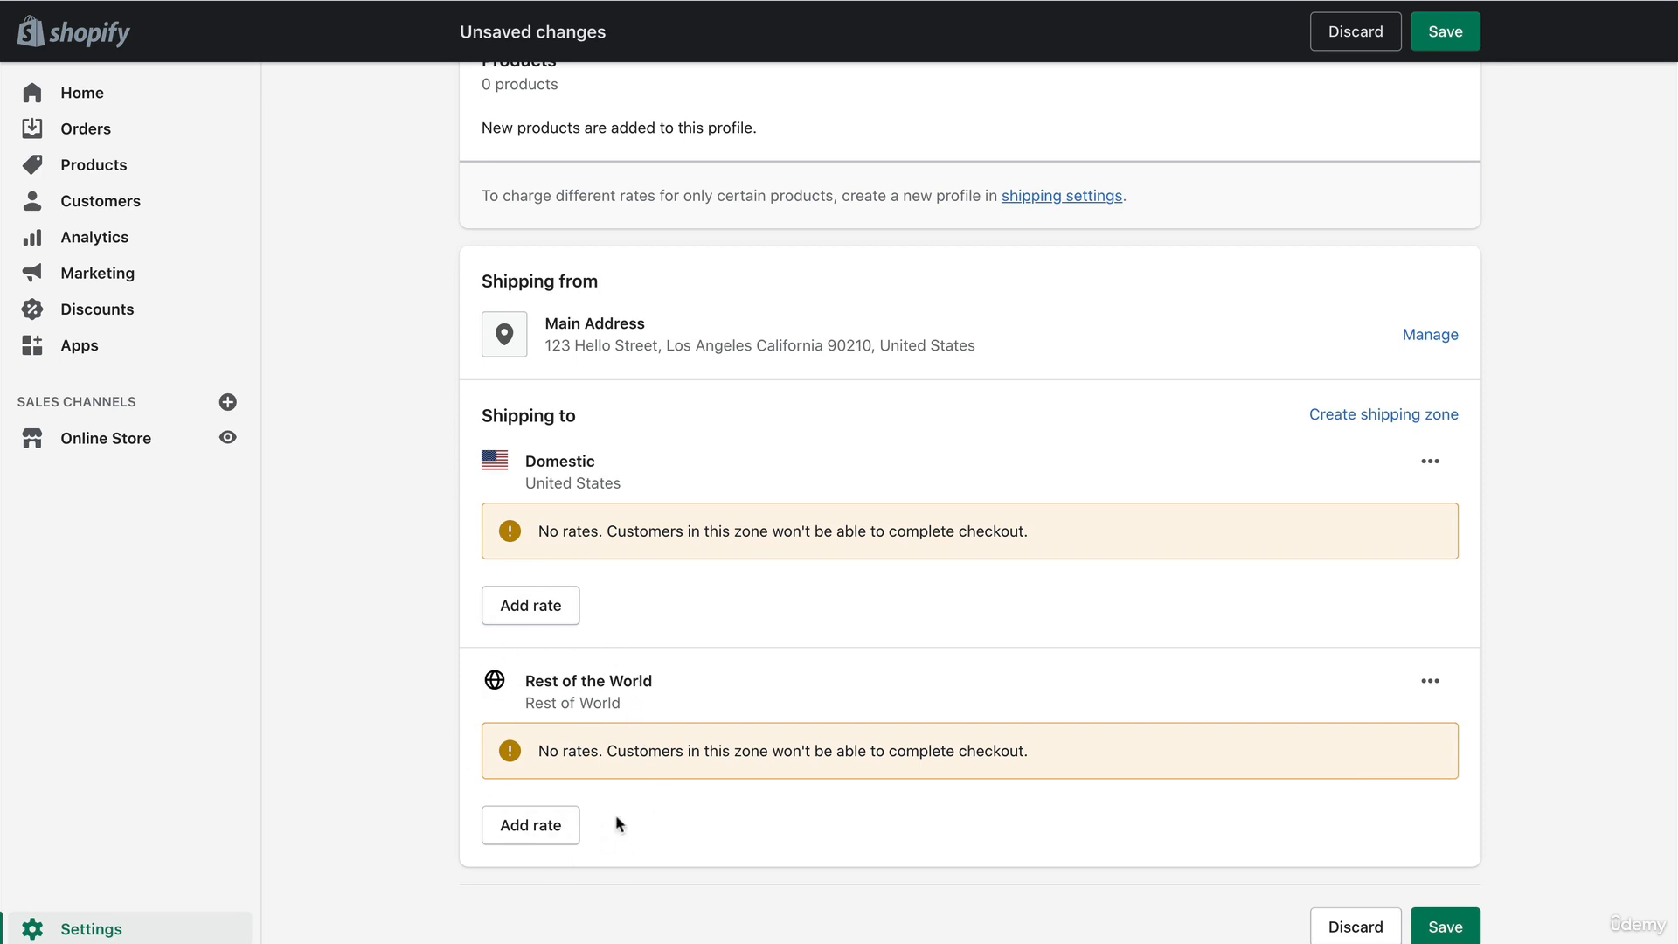
Start a new Domestic rate with the shipping speed Custom flat rate (no shipping time) and add conditions based on item weight
left_click(517, 609)
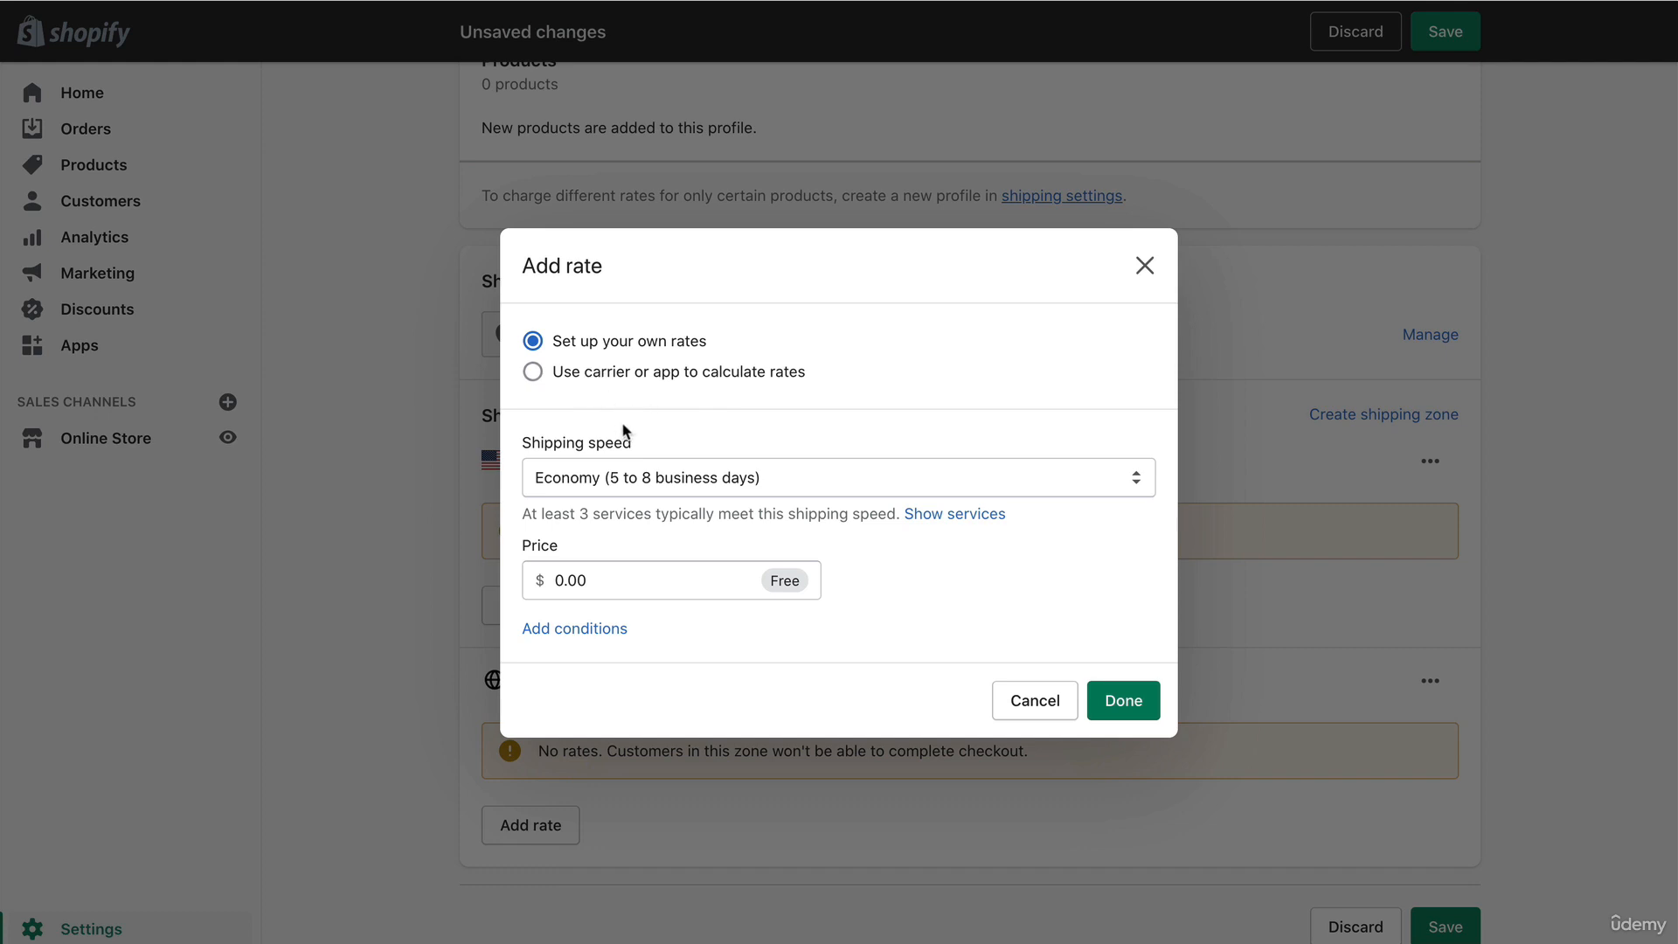
left_click(613, 485)
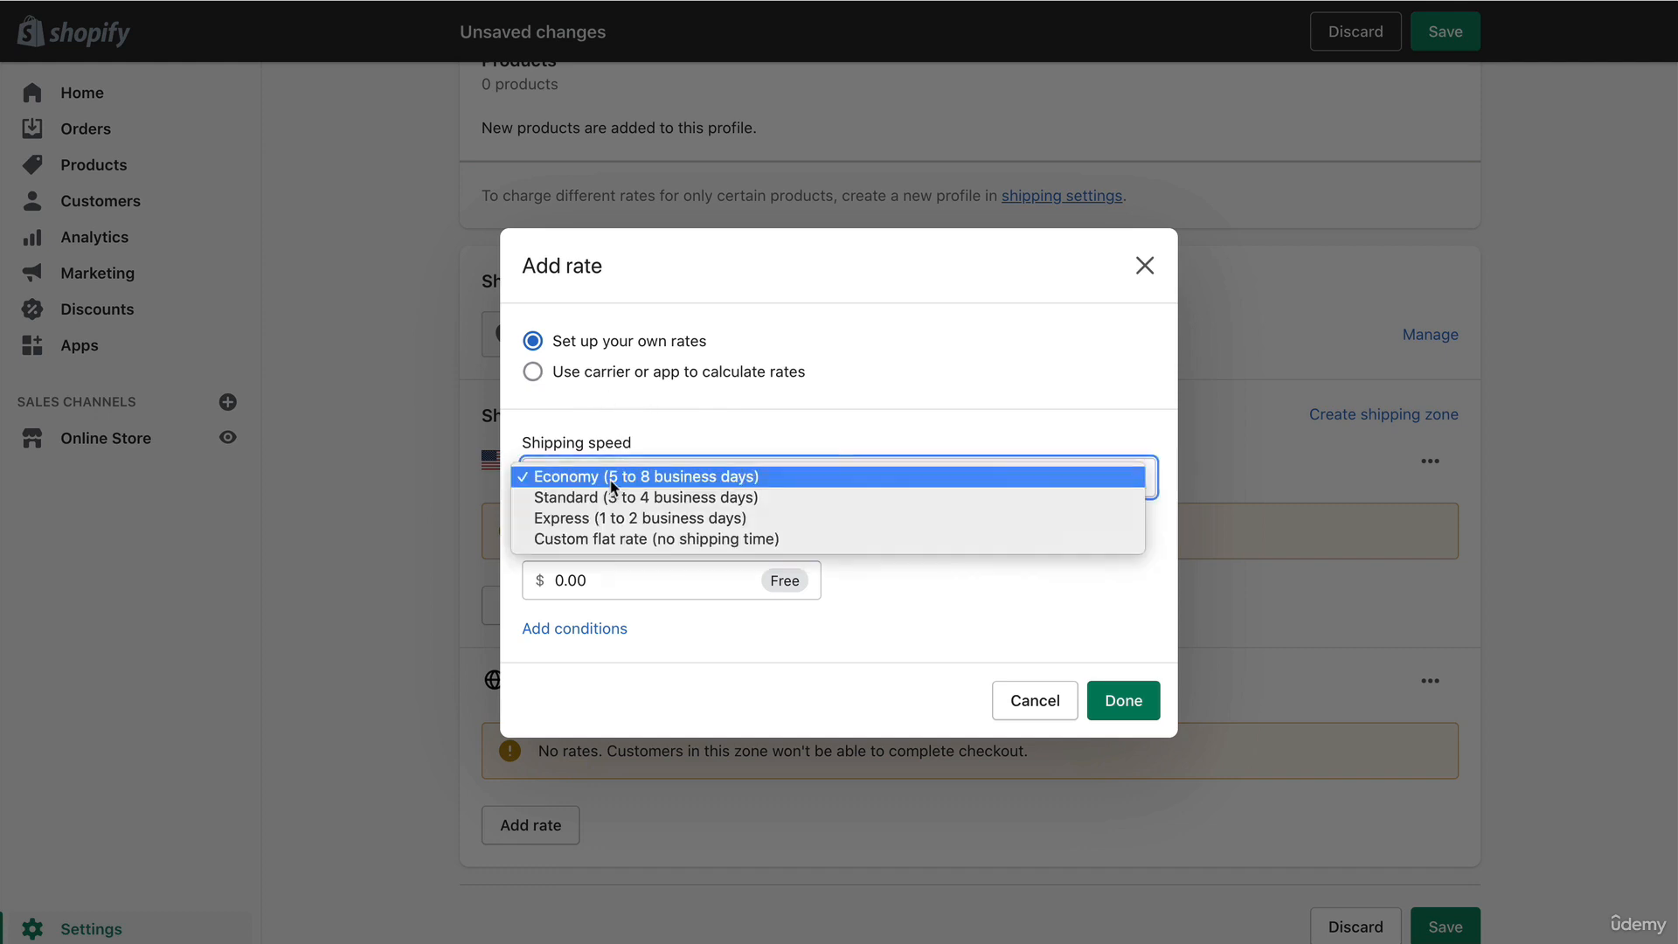
left_click(615, 541)
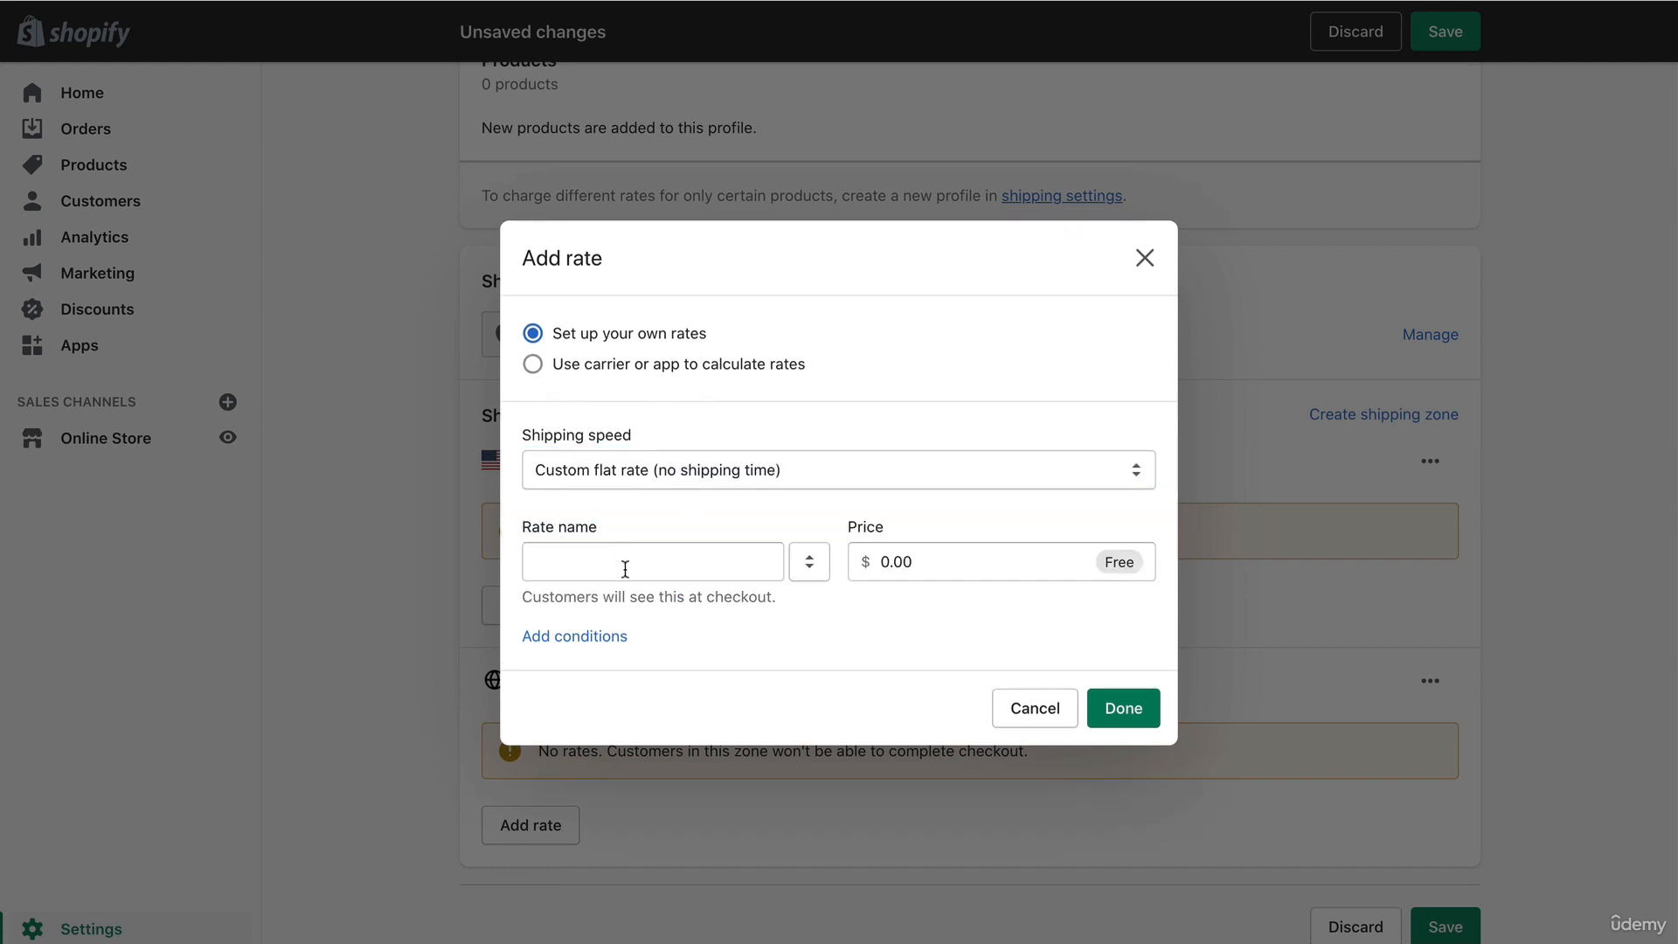
left_click(574, 636)
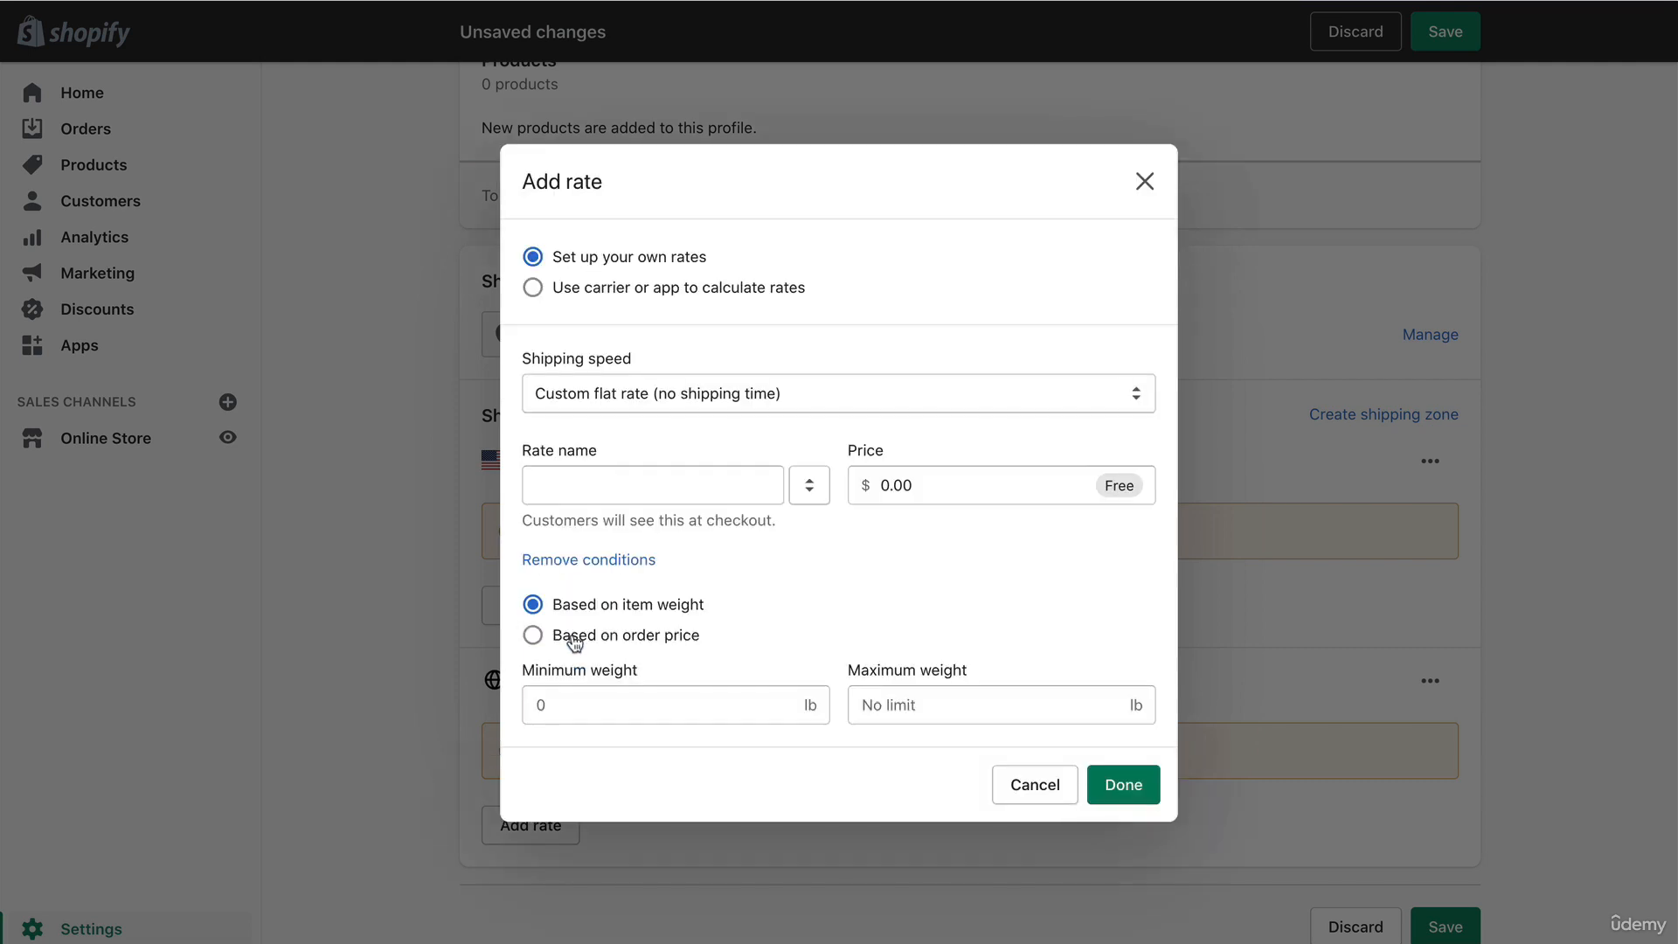
Name the new Domestic rate "Ensured Shipping (3-4 weeks)"
left_click(604, 497)
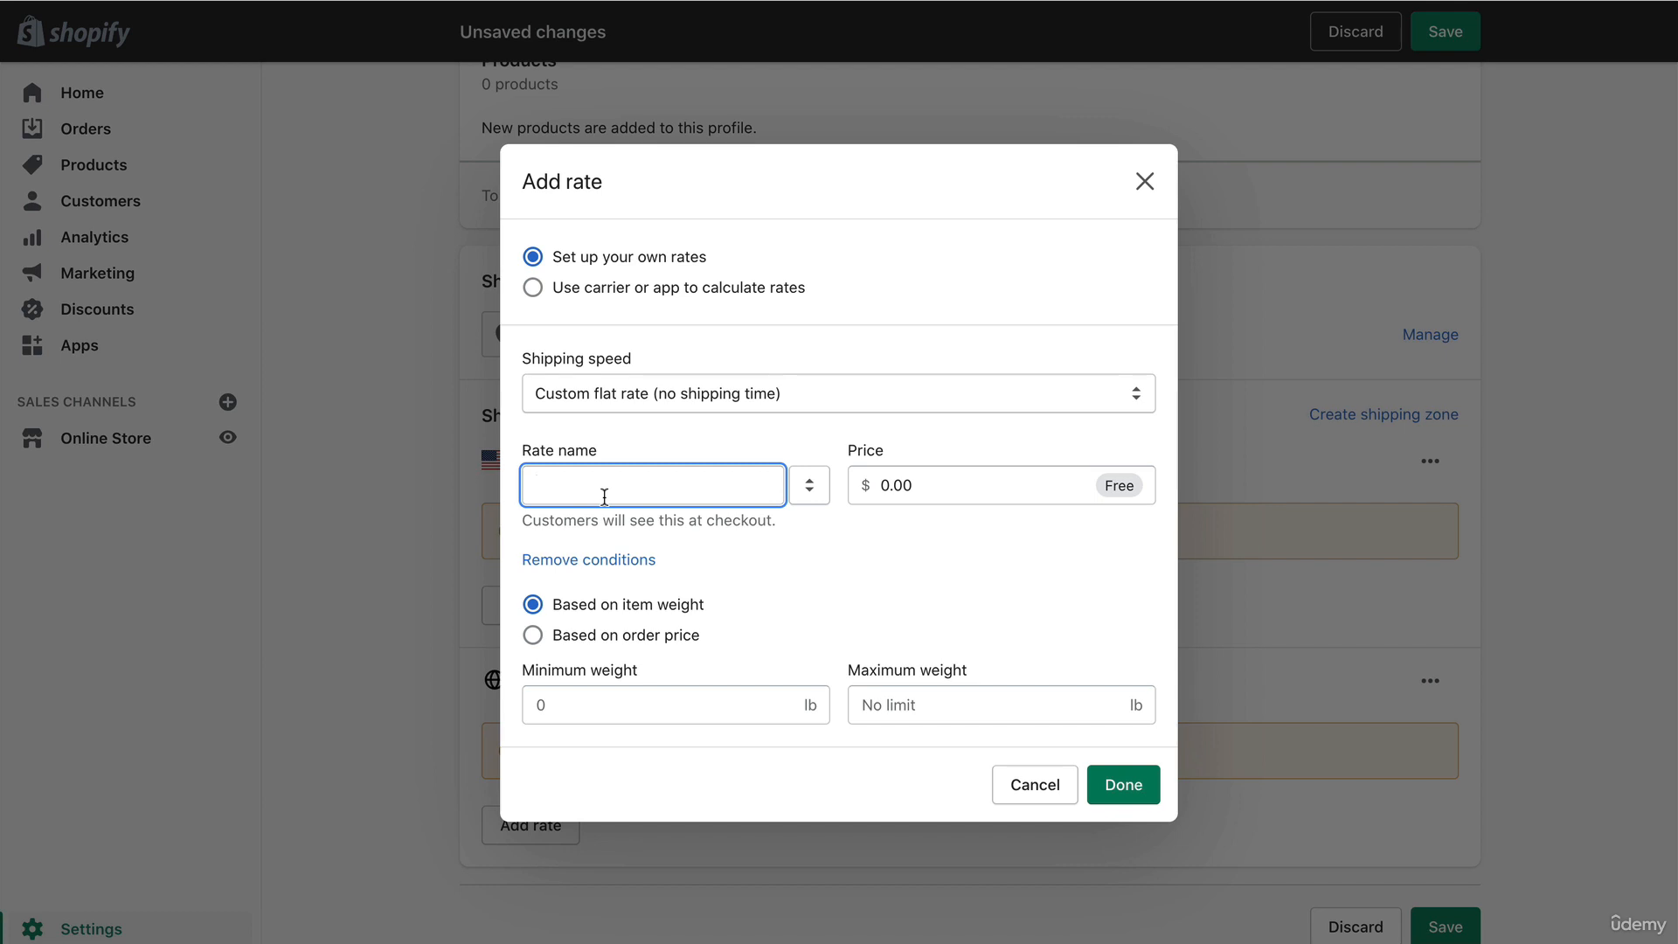
type("Ensured Shippin")
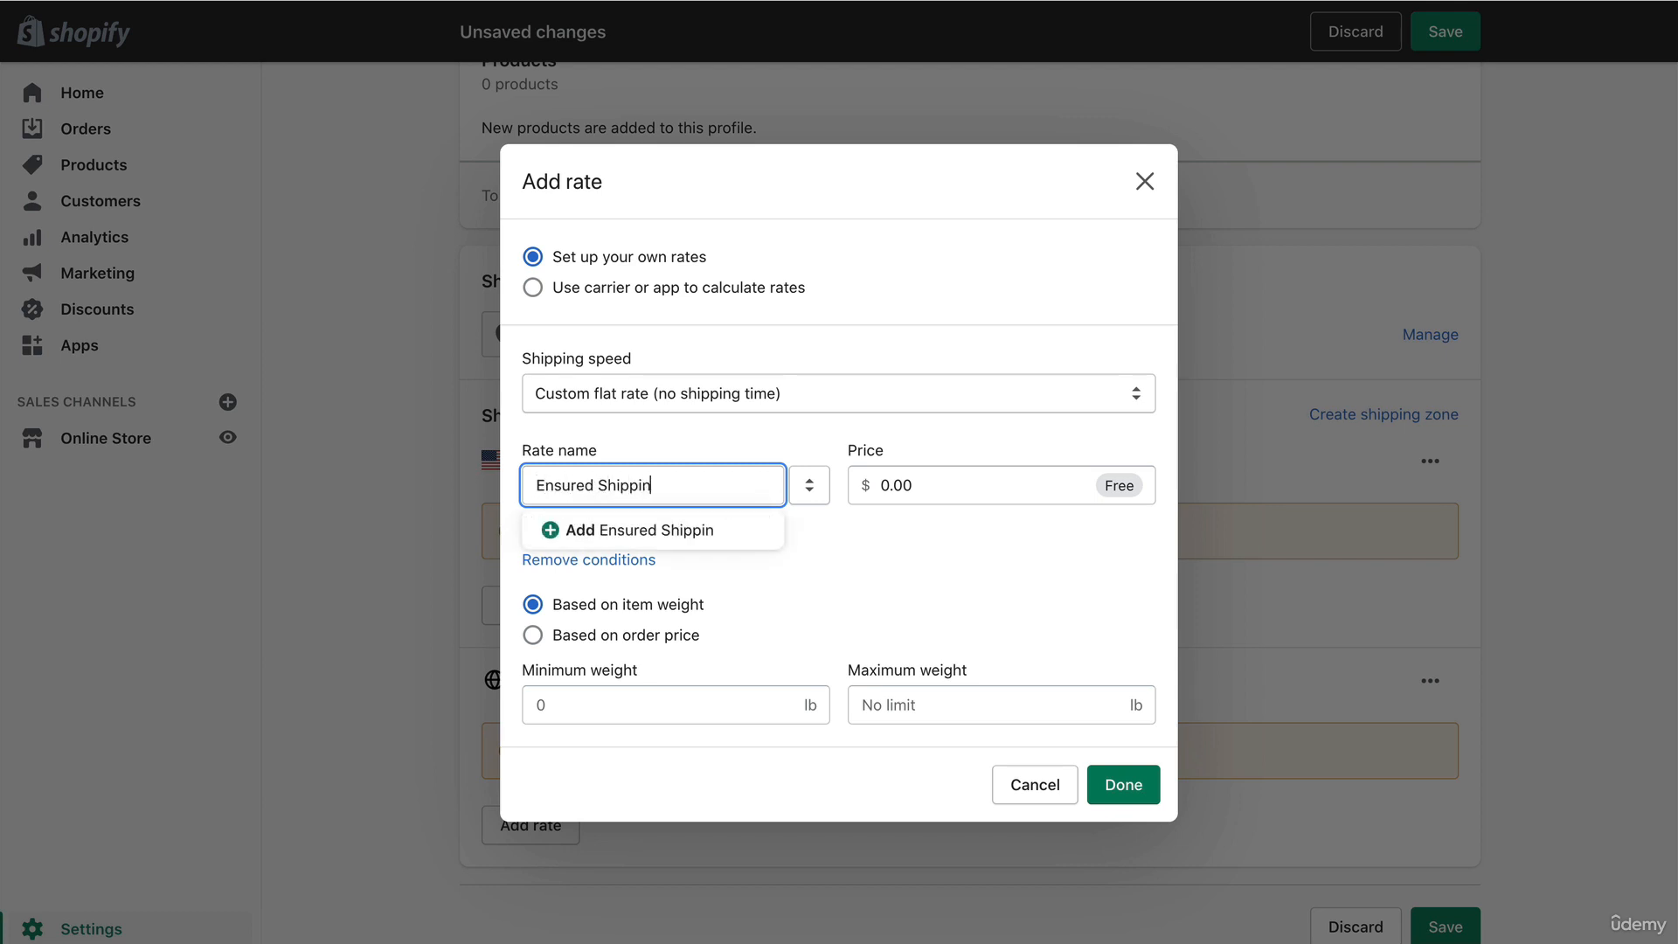
type("g (3-4 weeks)")
left_click(892, 566)
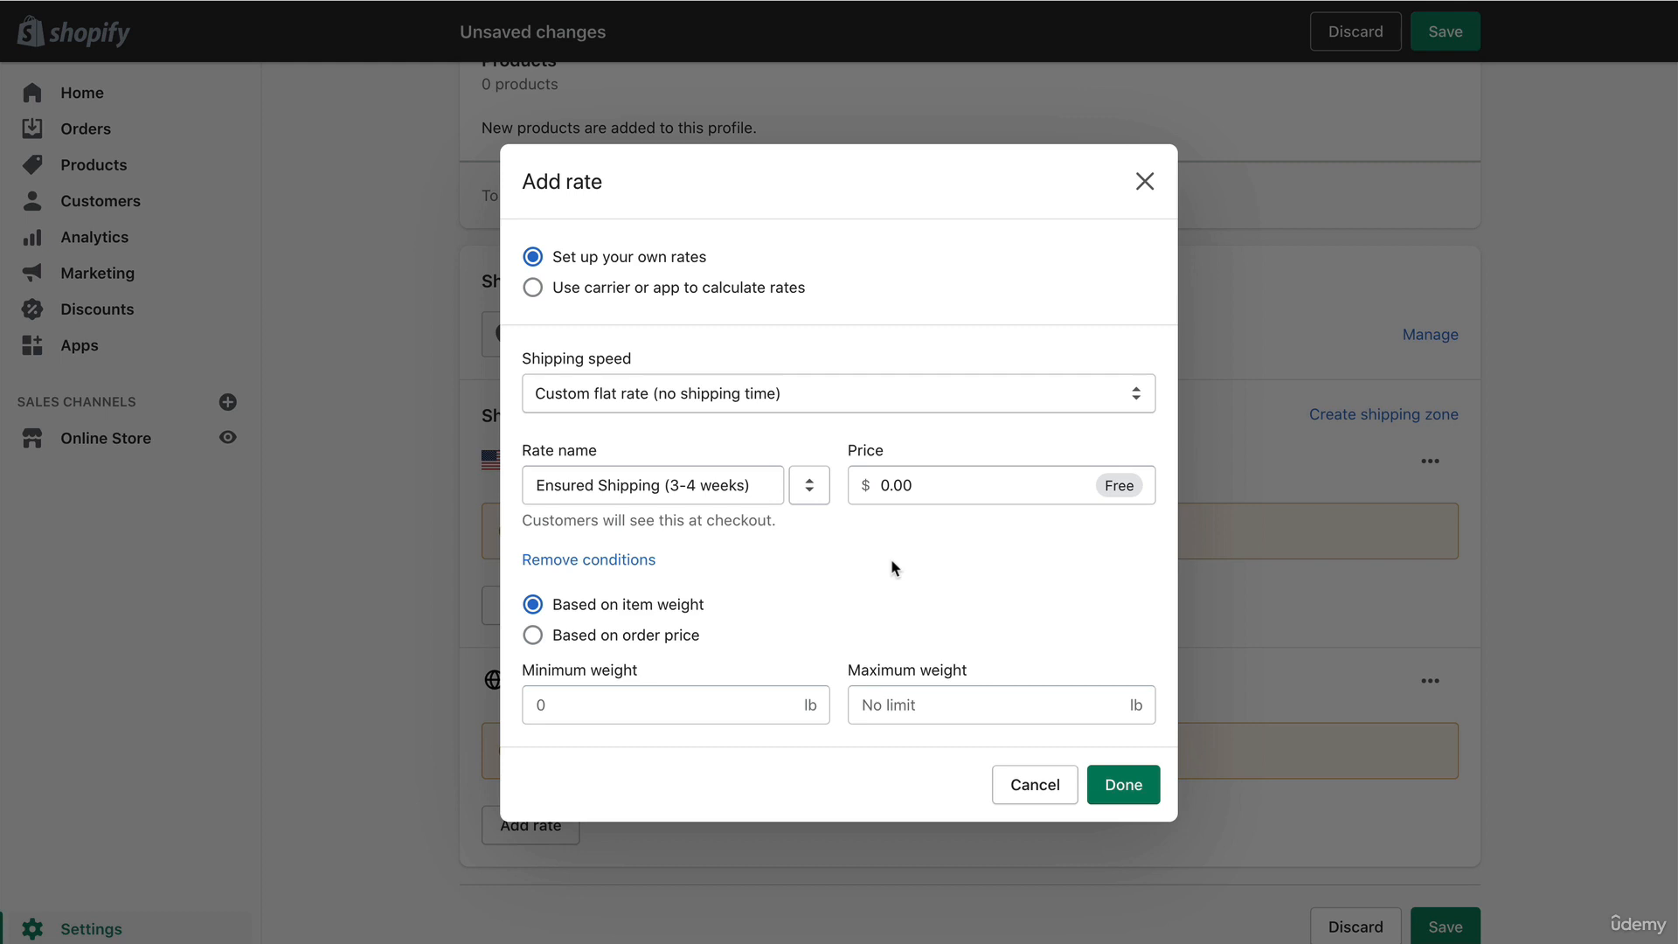
left_click_drag(752, 486, 666, 489)
left_click(842, 568)
double_click(928, 485)
left_click(851, 615)
left_click_drag(915, 482, 848, 487)
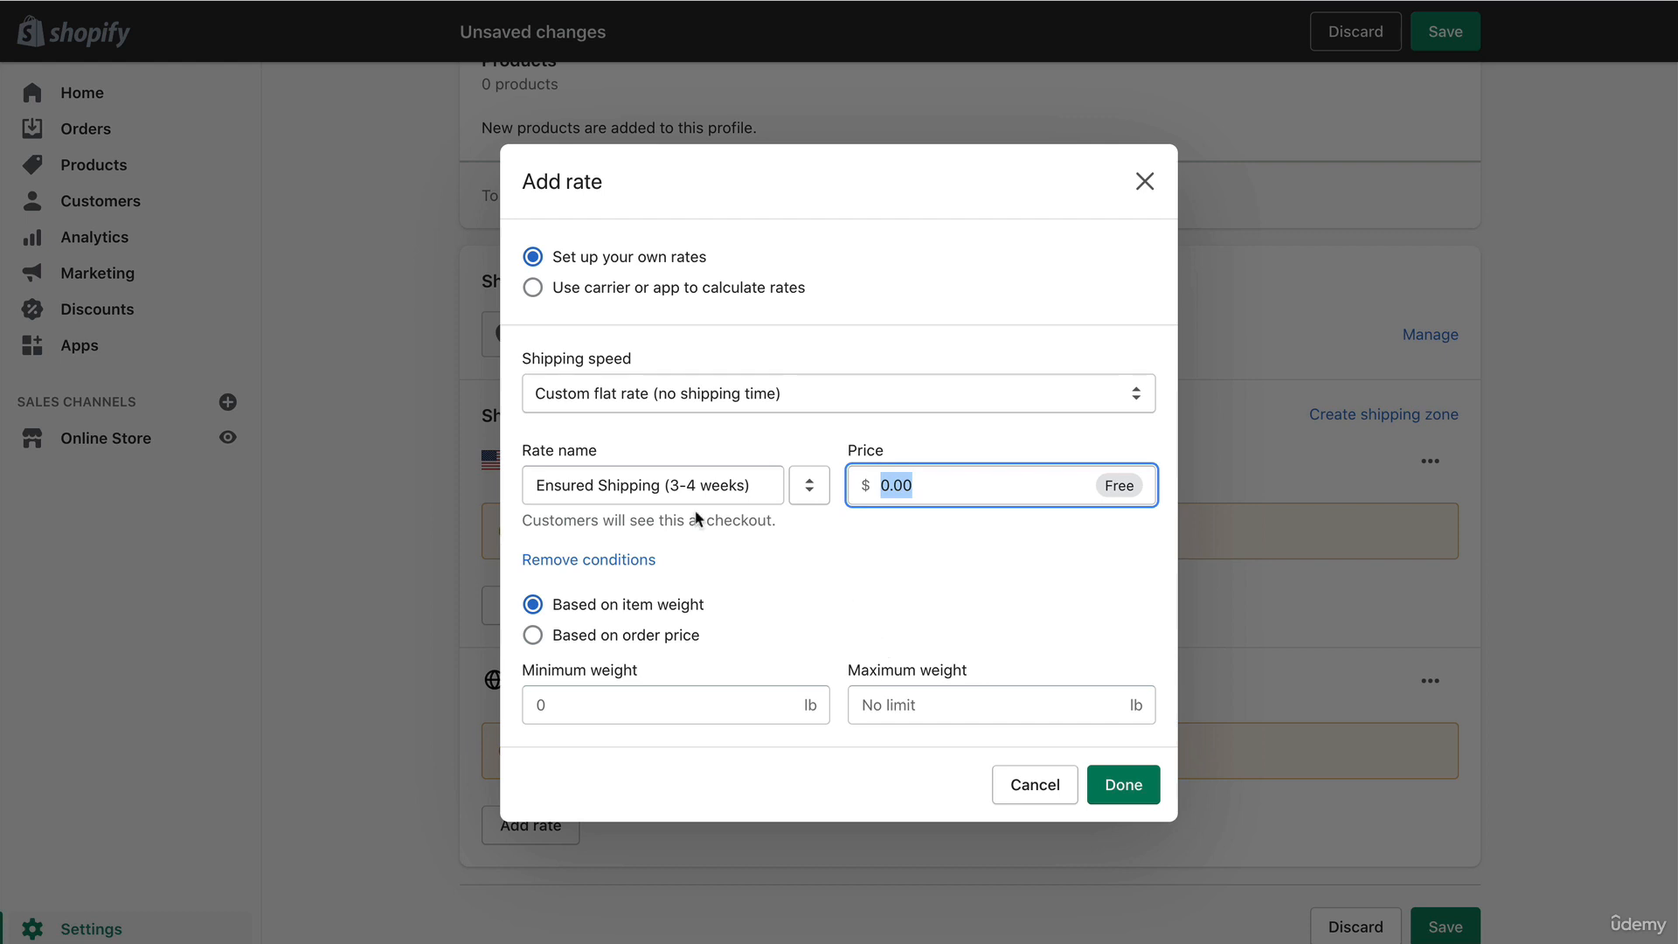
Change the new Domestic rate's name to "Ensured Free Shipping (3-4 weeks)"
left_click(673, 488)
left_click(597, 485)
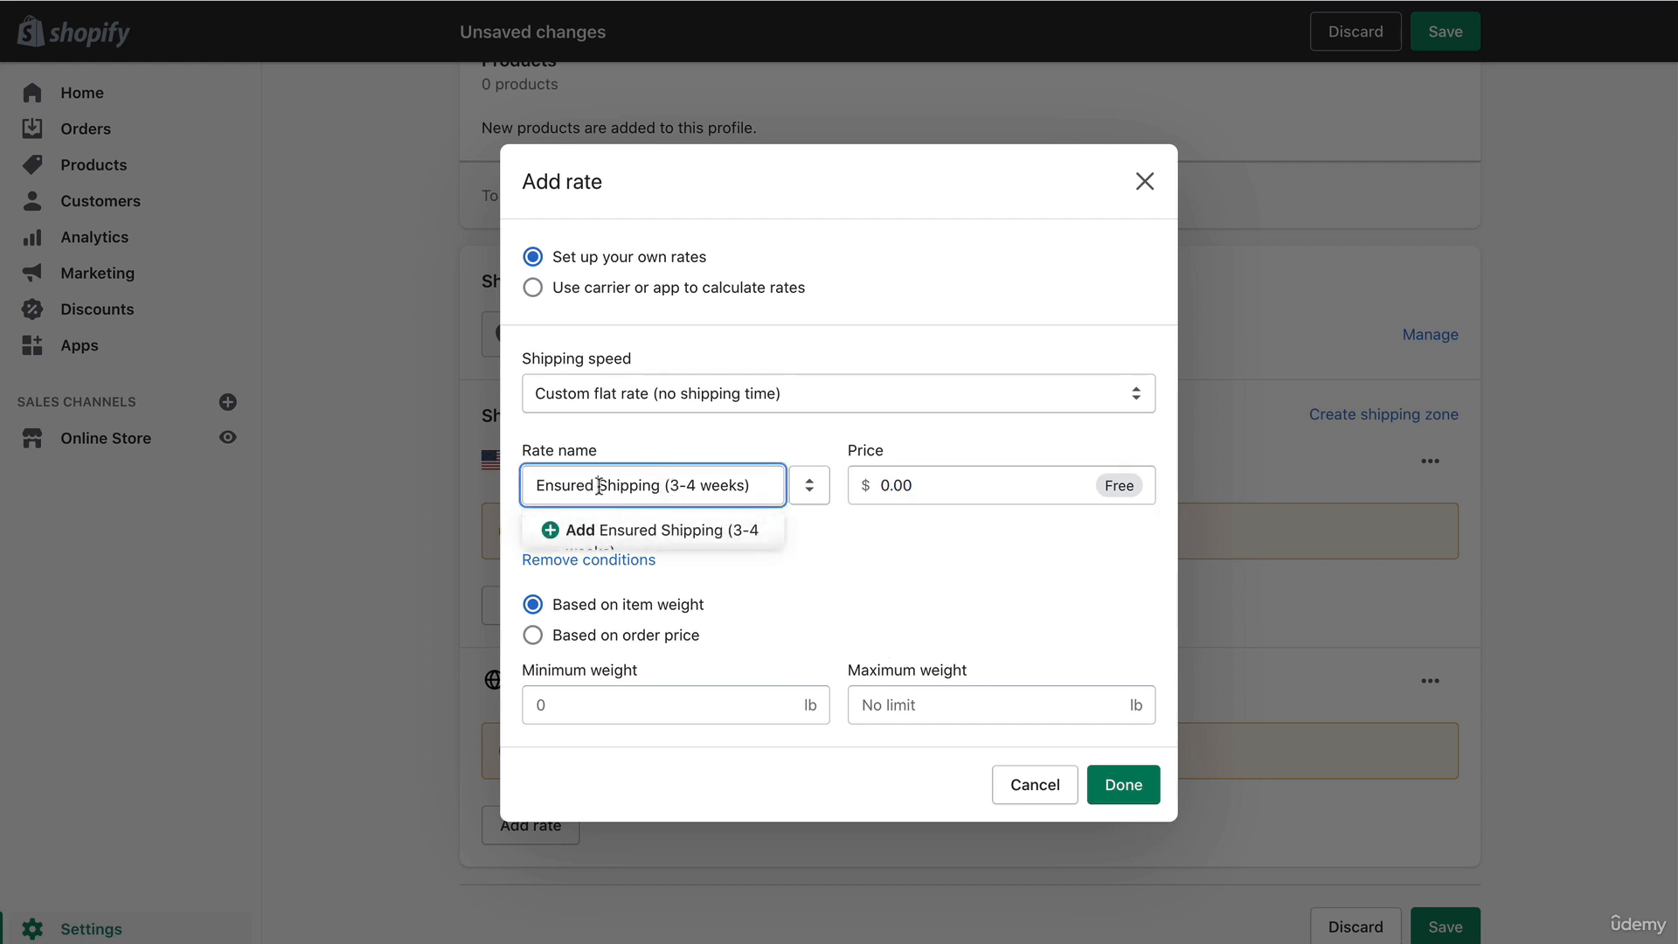
type("Free")
left_click(887, 559)
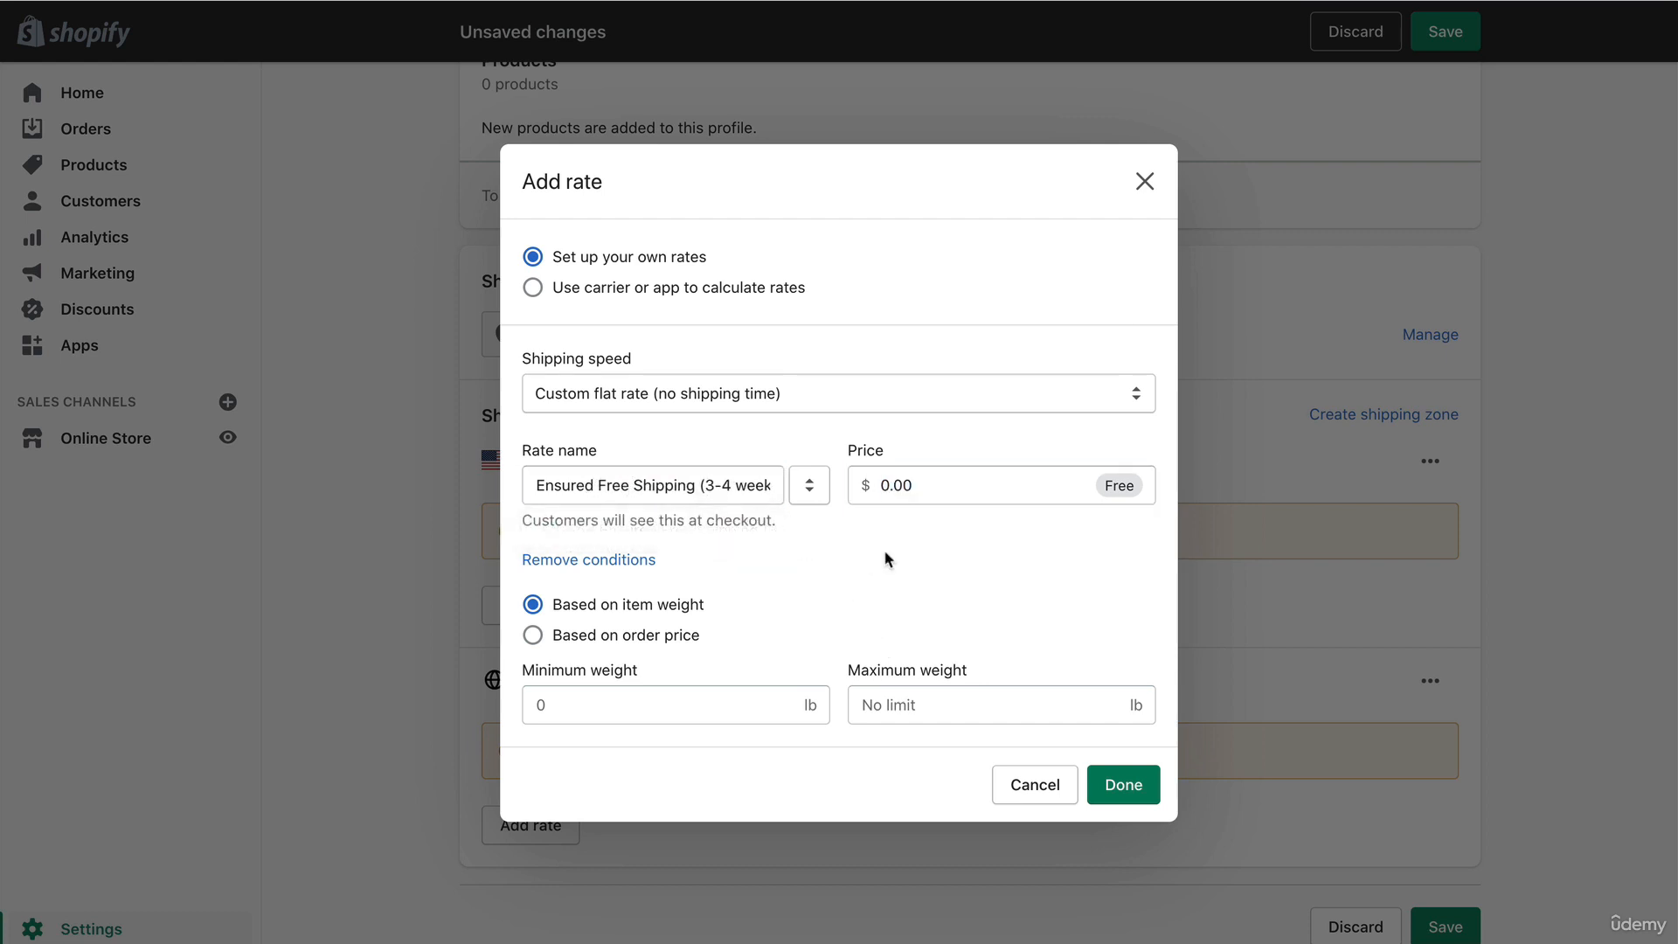
Rename the new Domestic rate "FREE Ensured Shipping (3-4 weeks)" and add it to the zone as a free rate
left_click(618, 486)
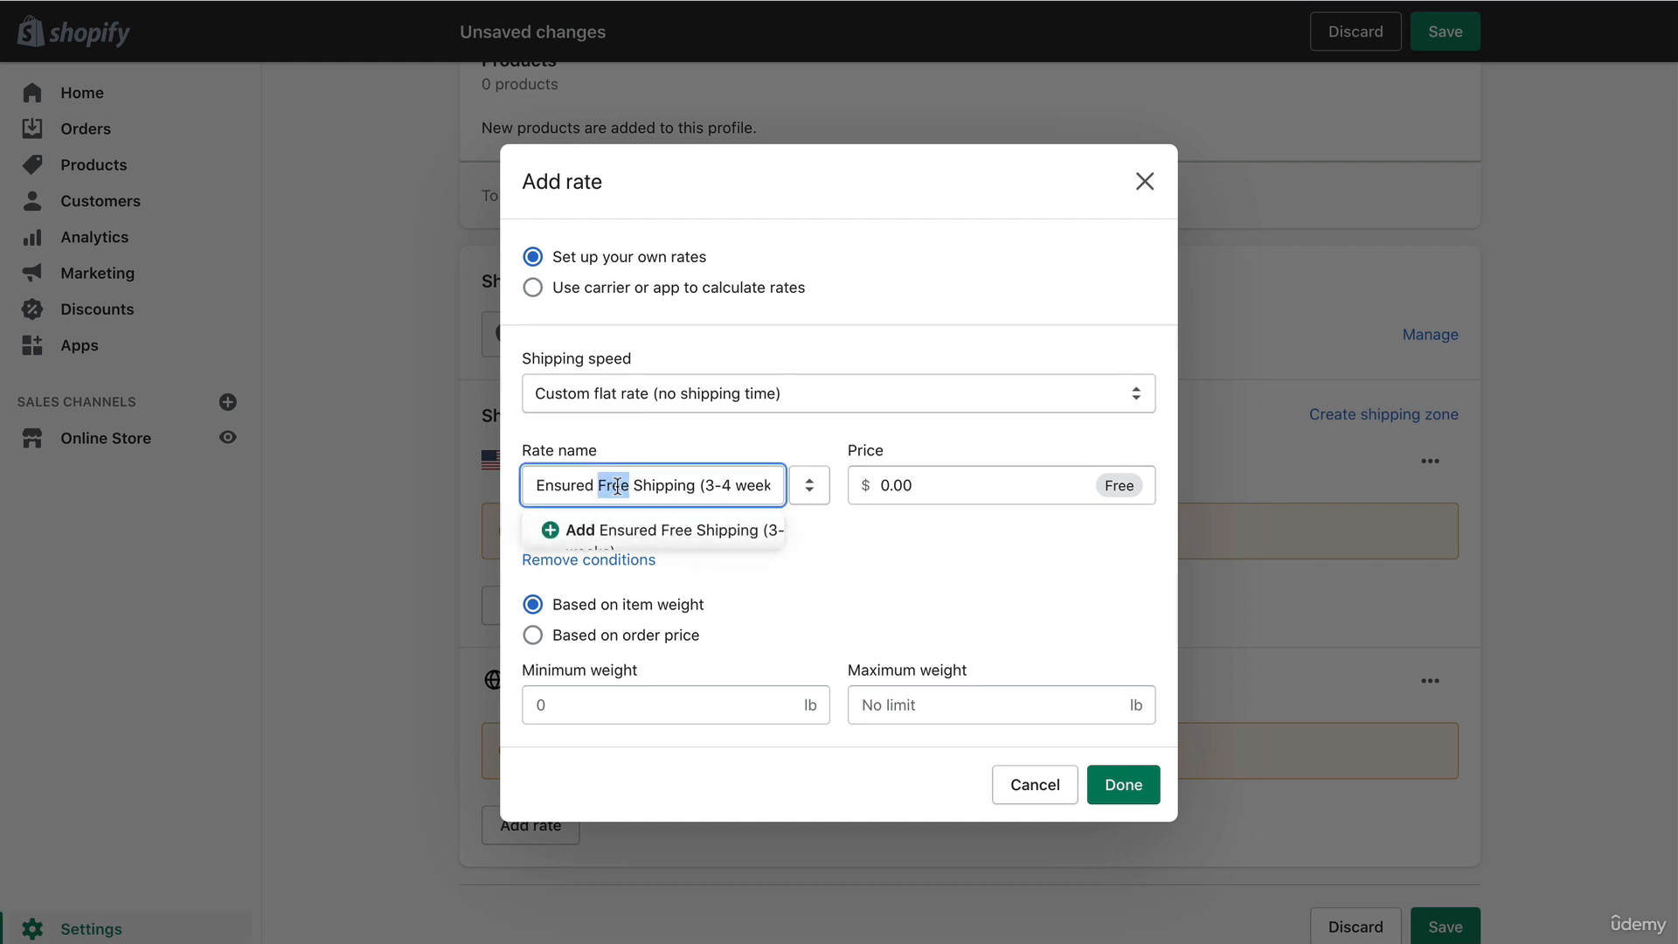
triple_click(618, 487)
left_click(618, 487)
left_click_drag(632, 486, 525, 486)
type("FREE Ensured")
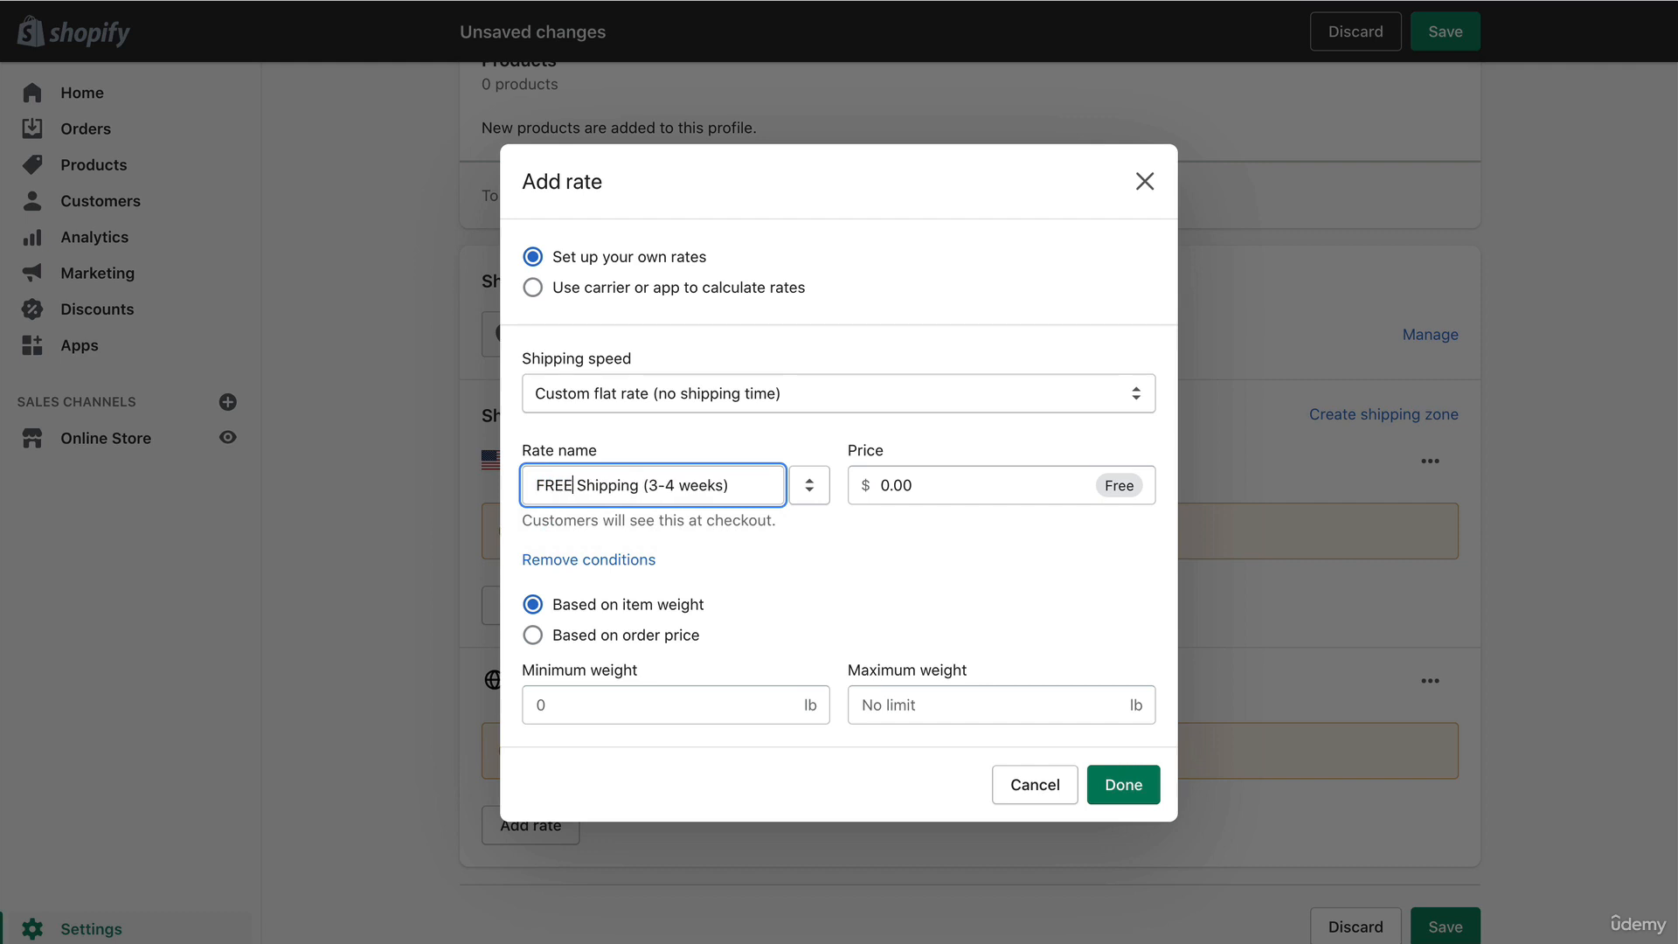
left_click(750, 581)
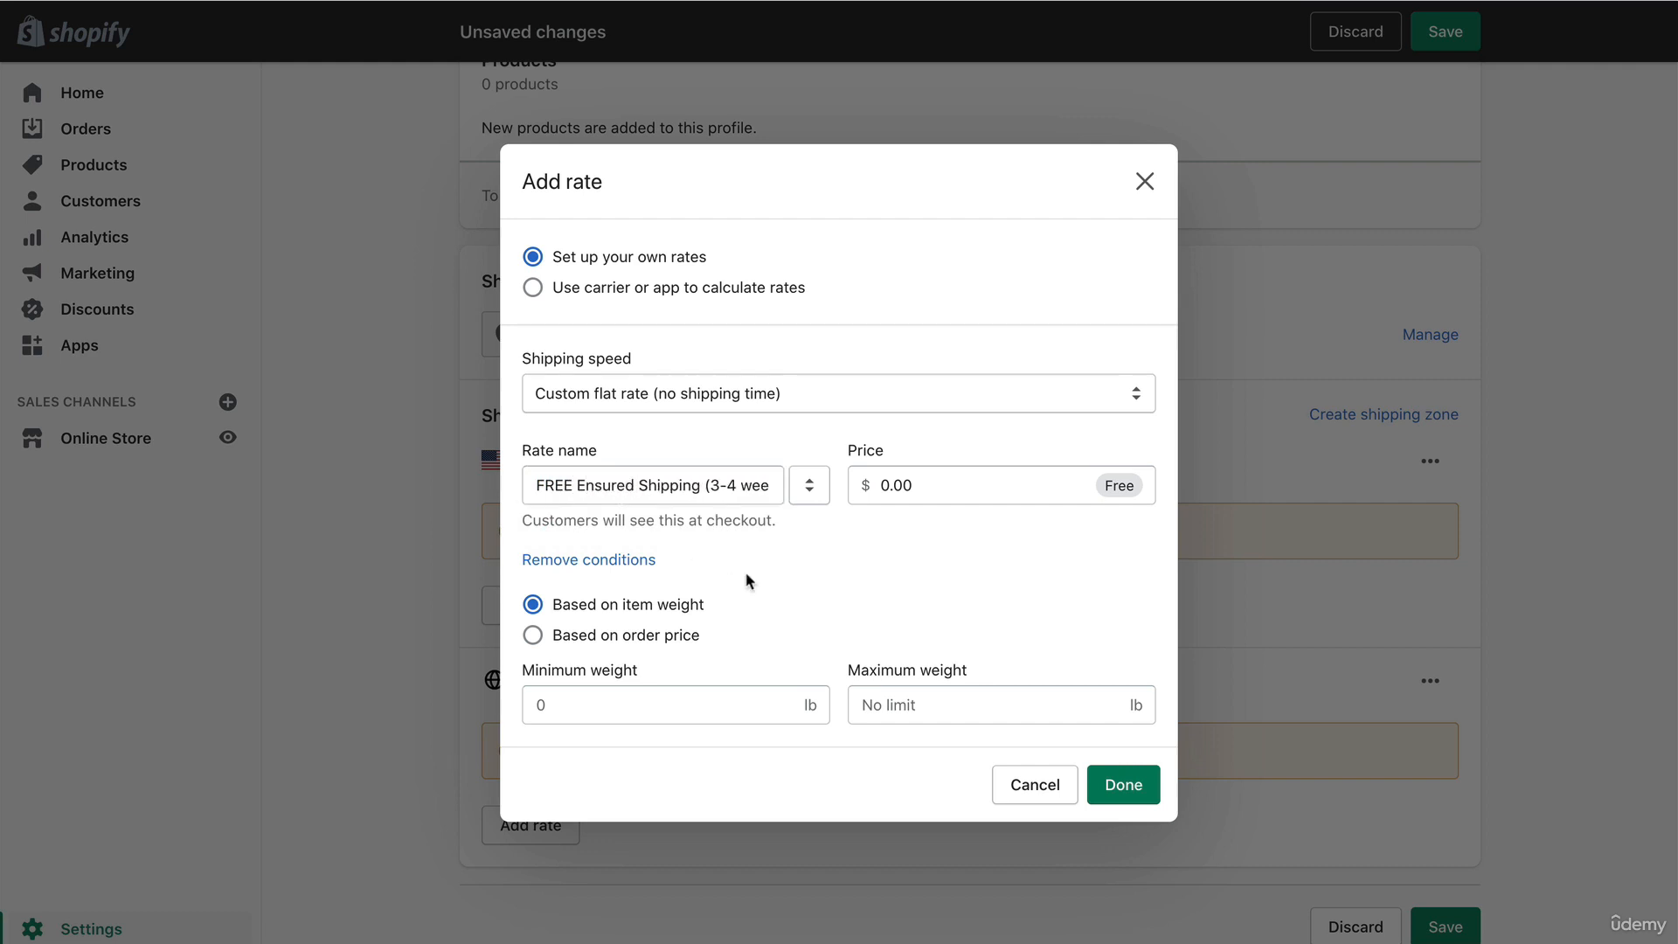
double_click(576, 482)
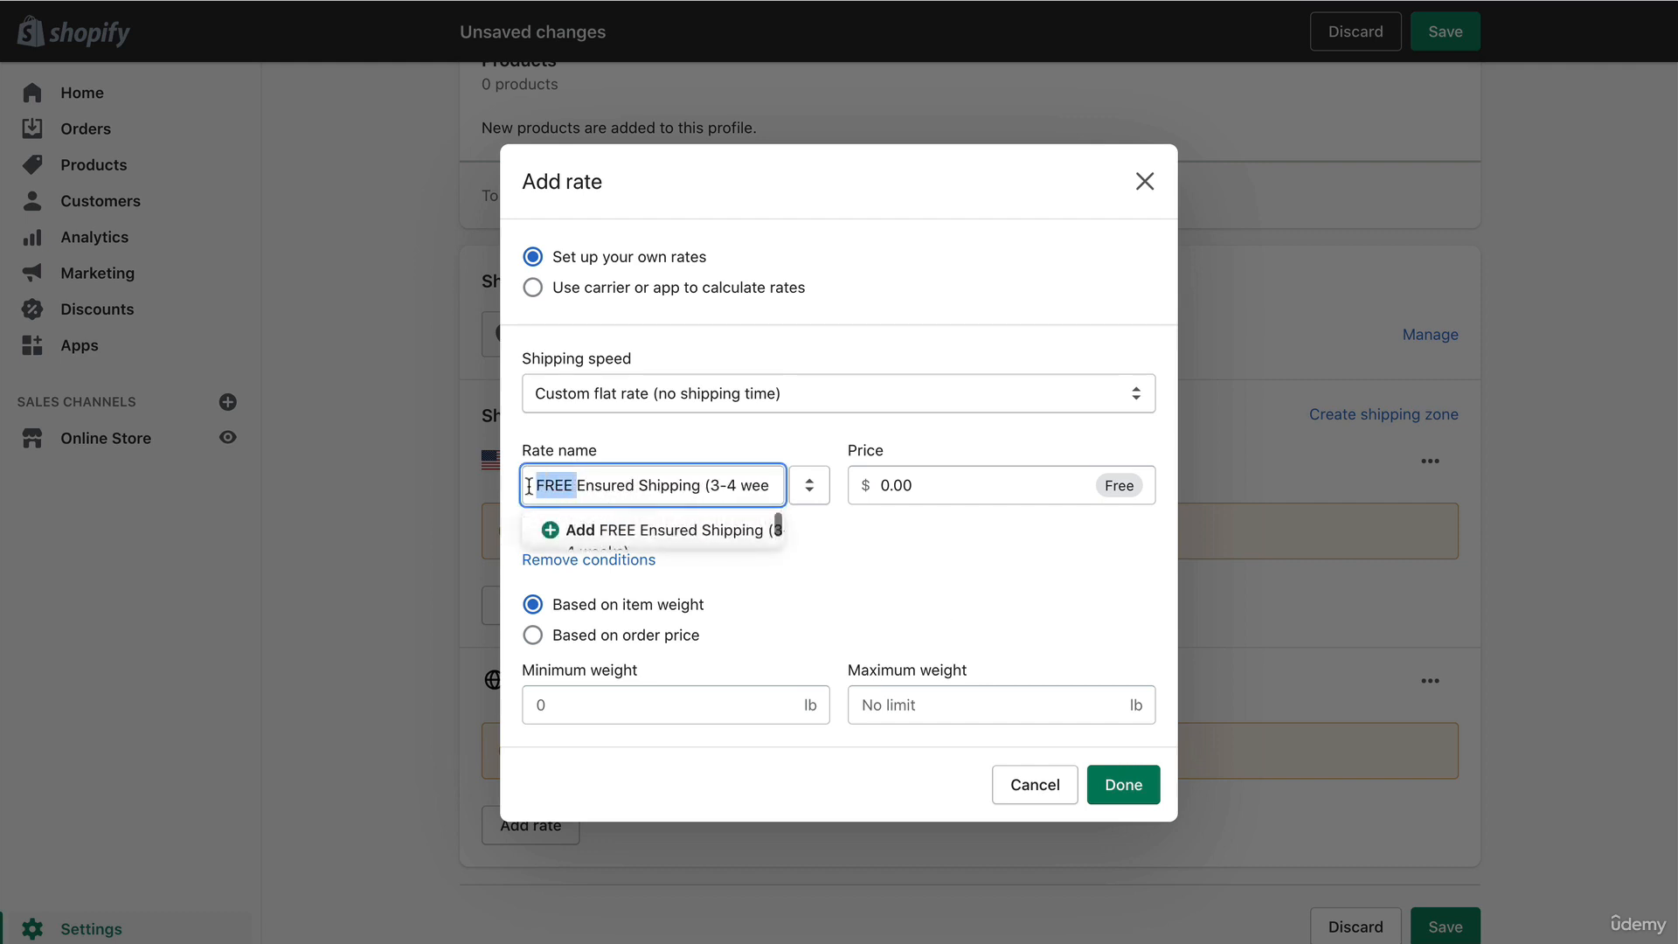
left_click(942, 557)
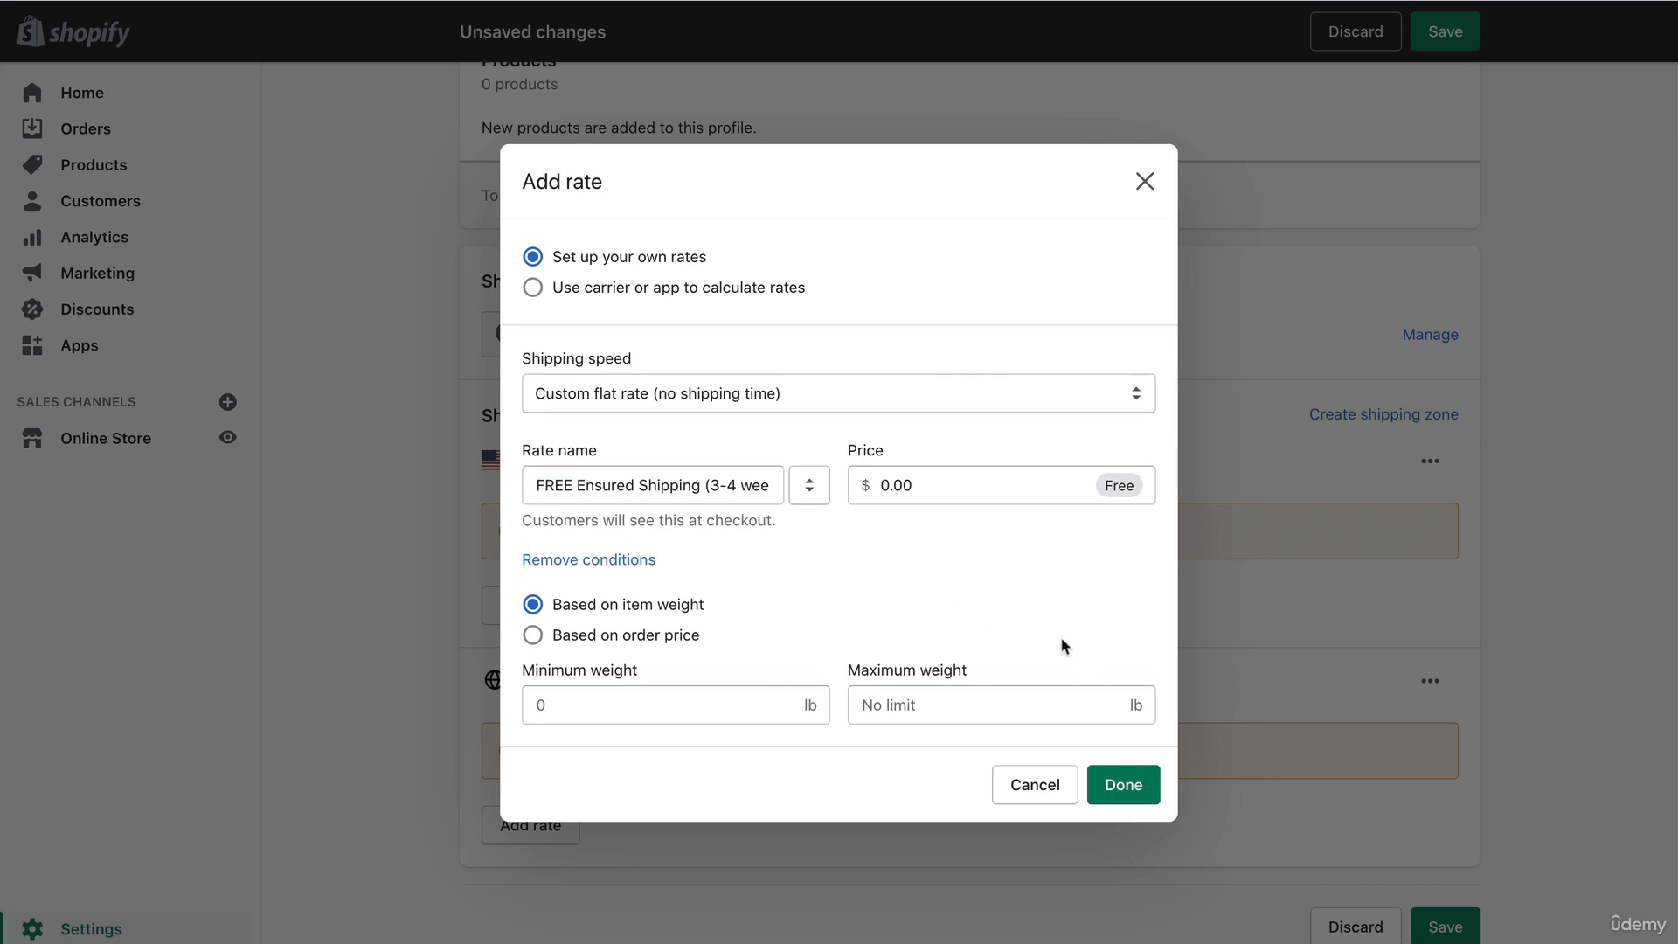
left_click(1121, 785)
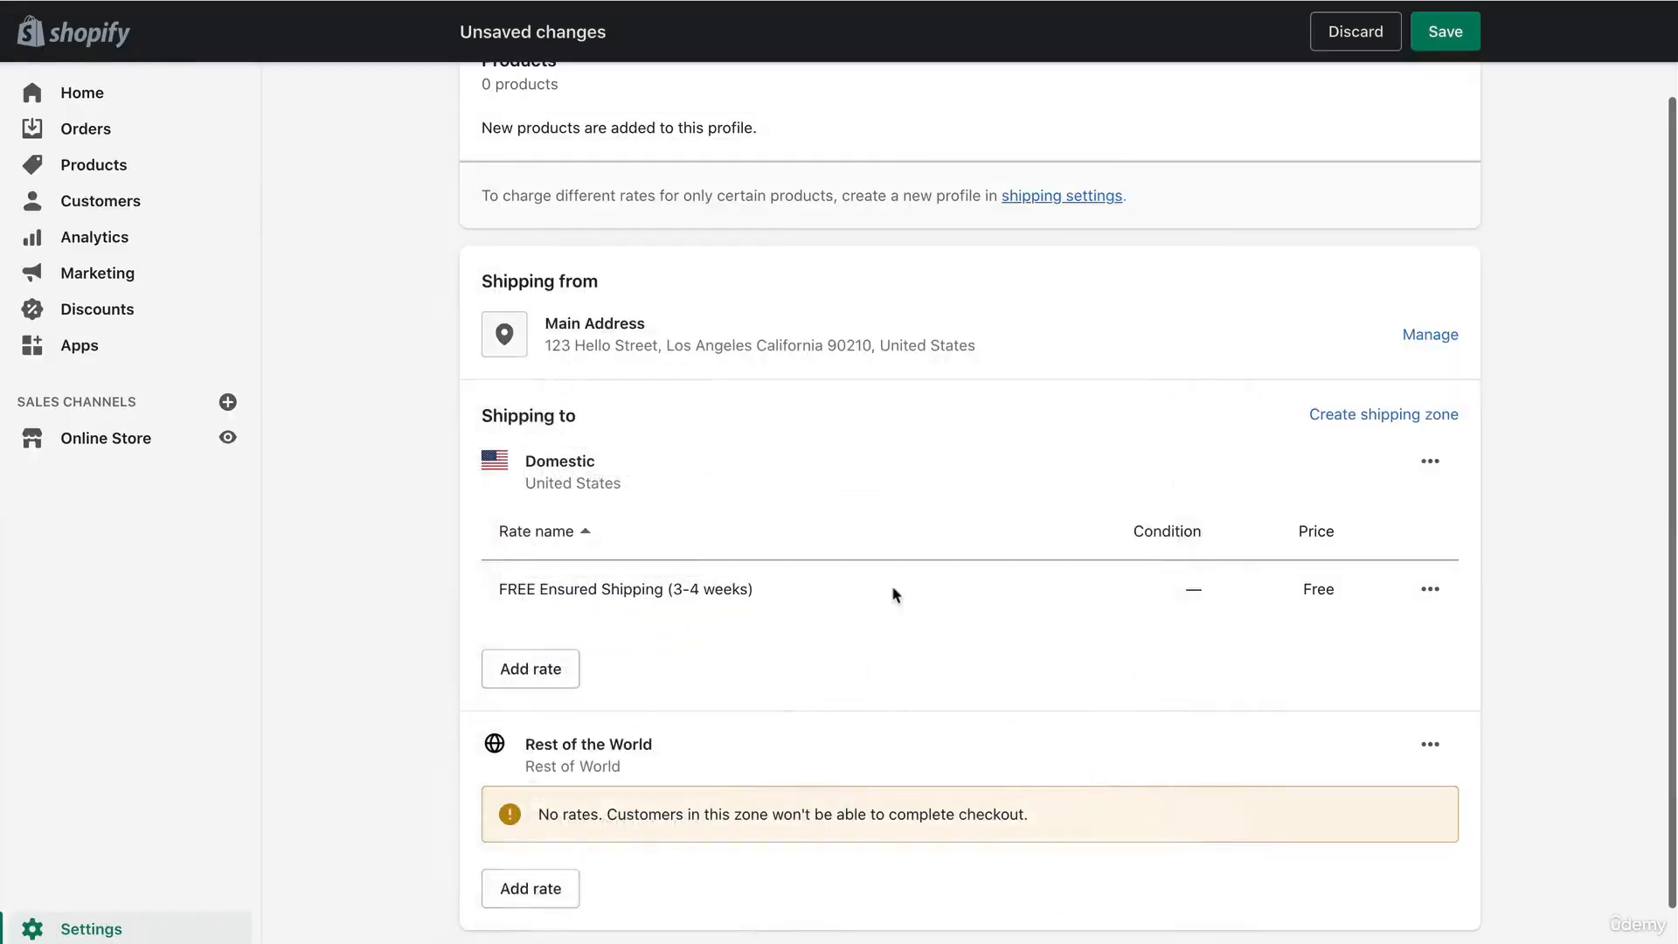
Examine the countries and regions listed in the Rest of the World zone's settings, then leave without changing the zone
scroll(838, 524, "down", 1)
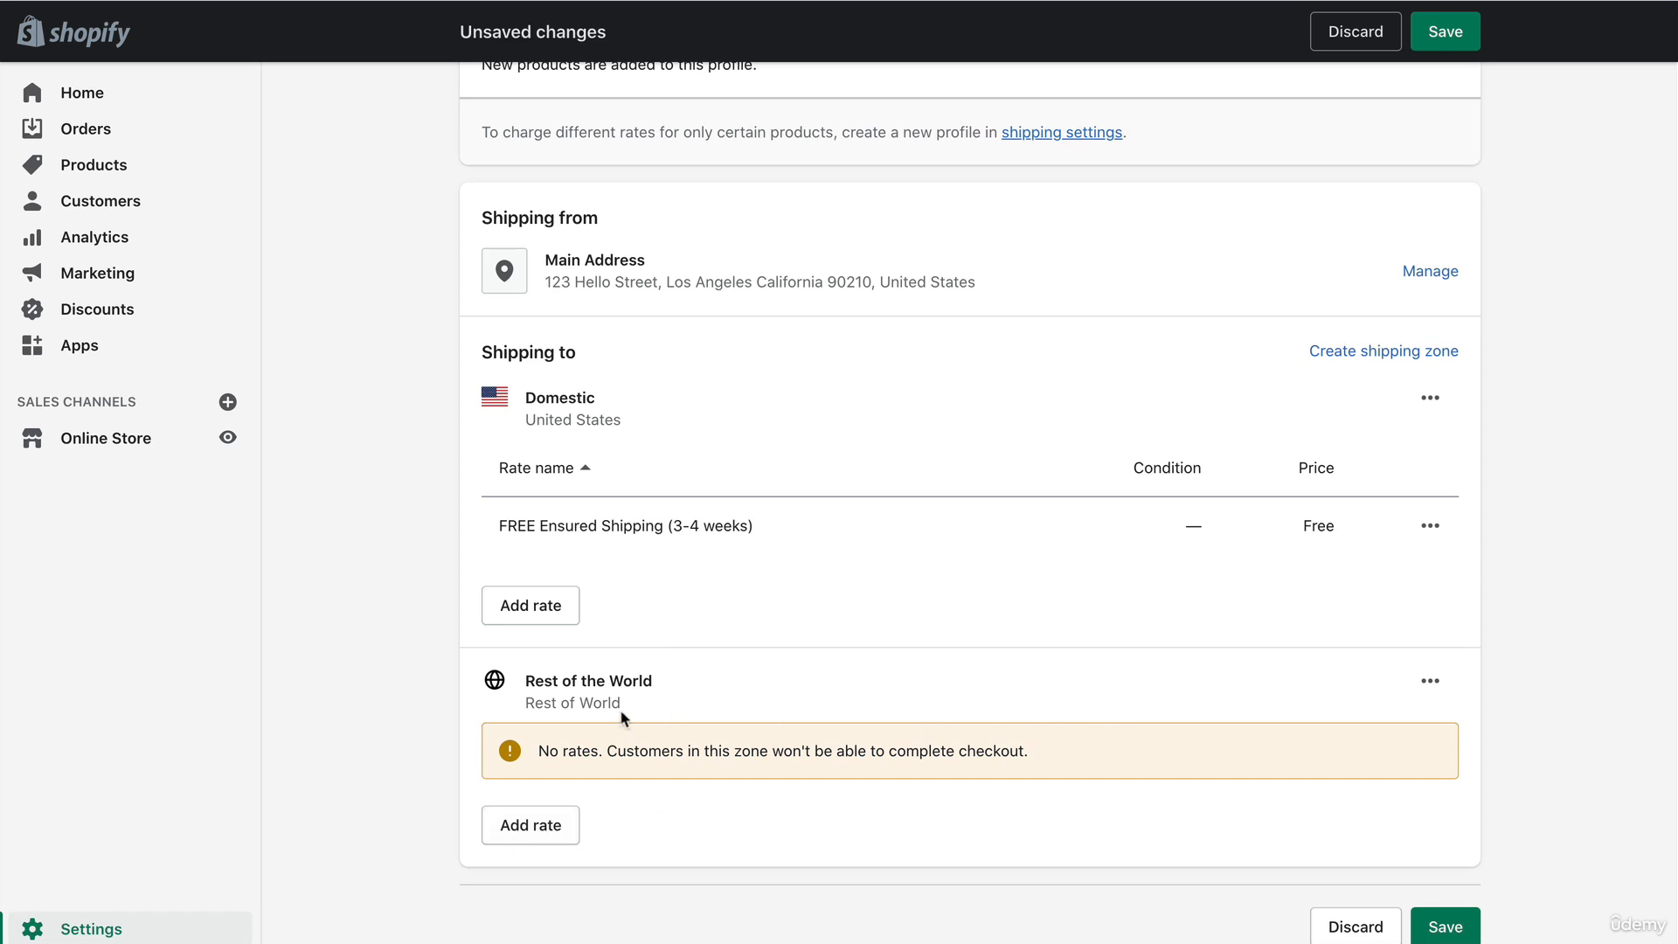
left_click(1432, 686)
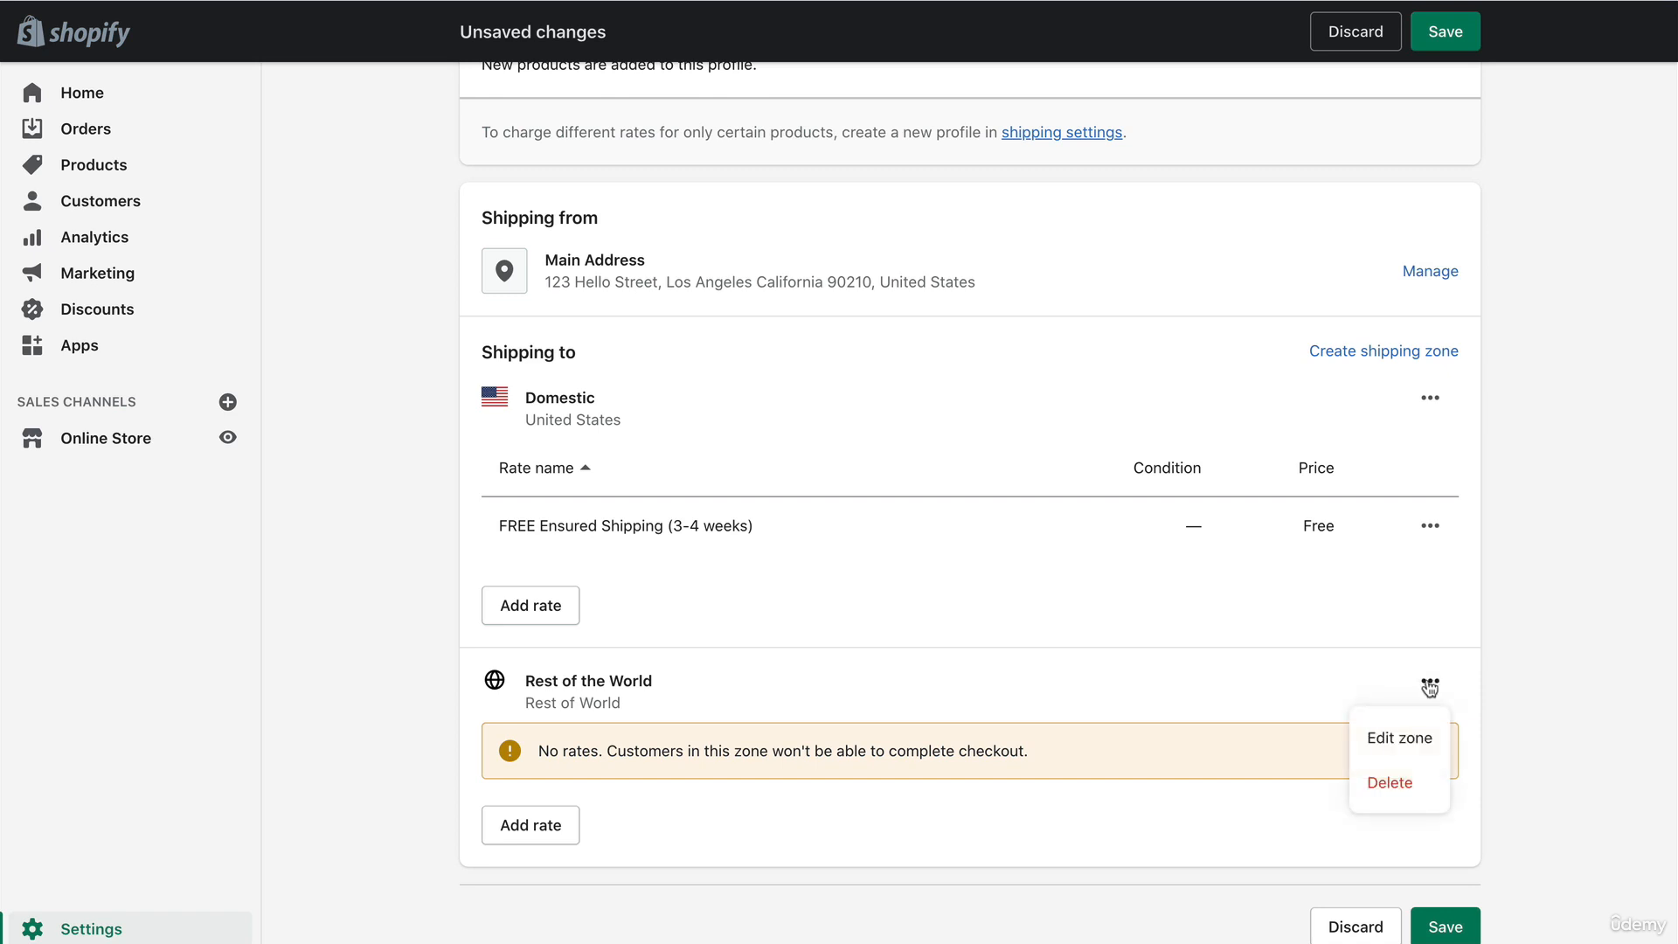
left_click(1390, 738)
scroll(739, 515, "down", 3)
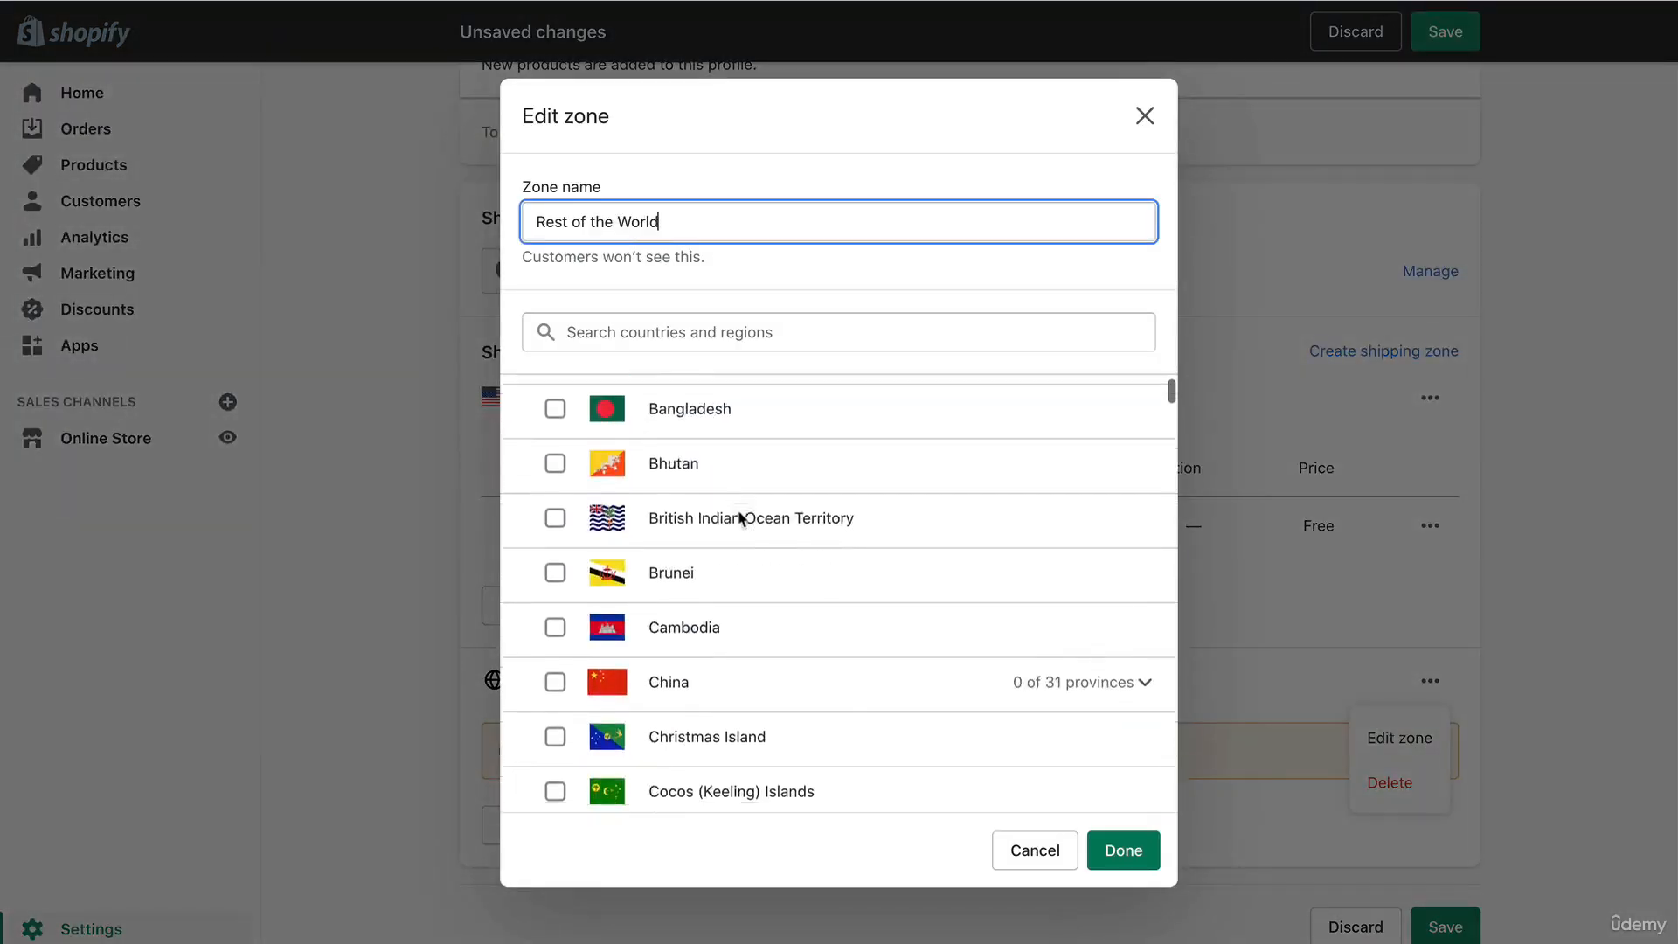
scroll(739, 517, "down", 15)
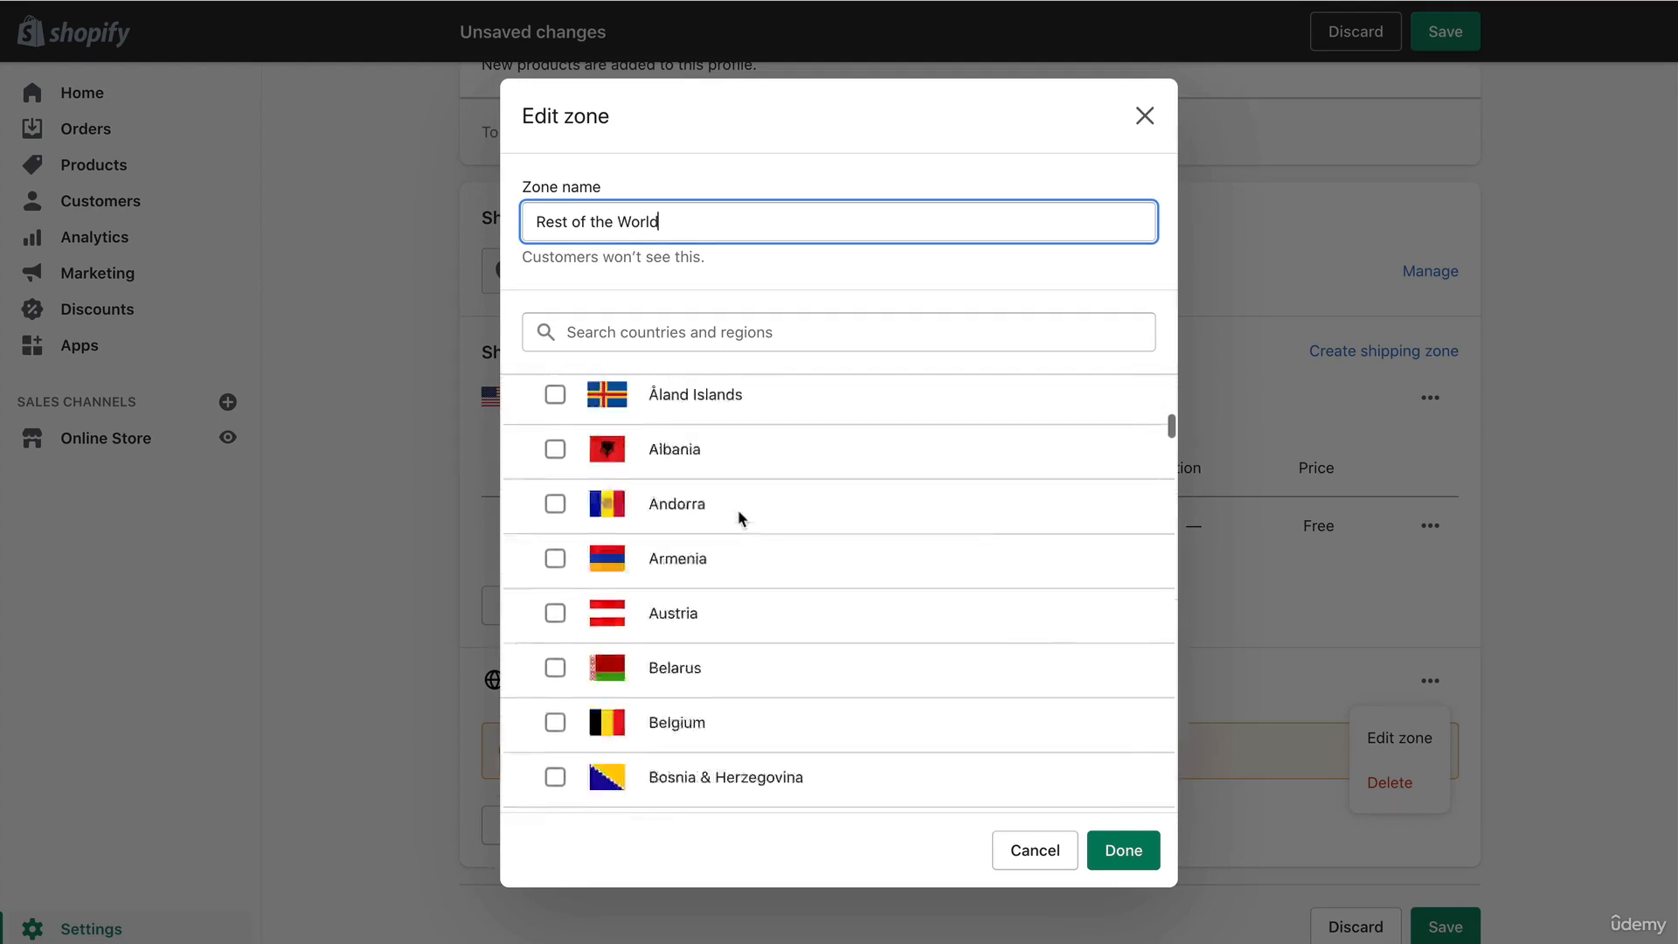
scroll(739, 516, "down", 15)
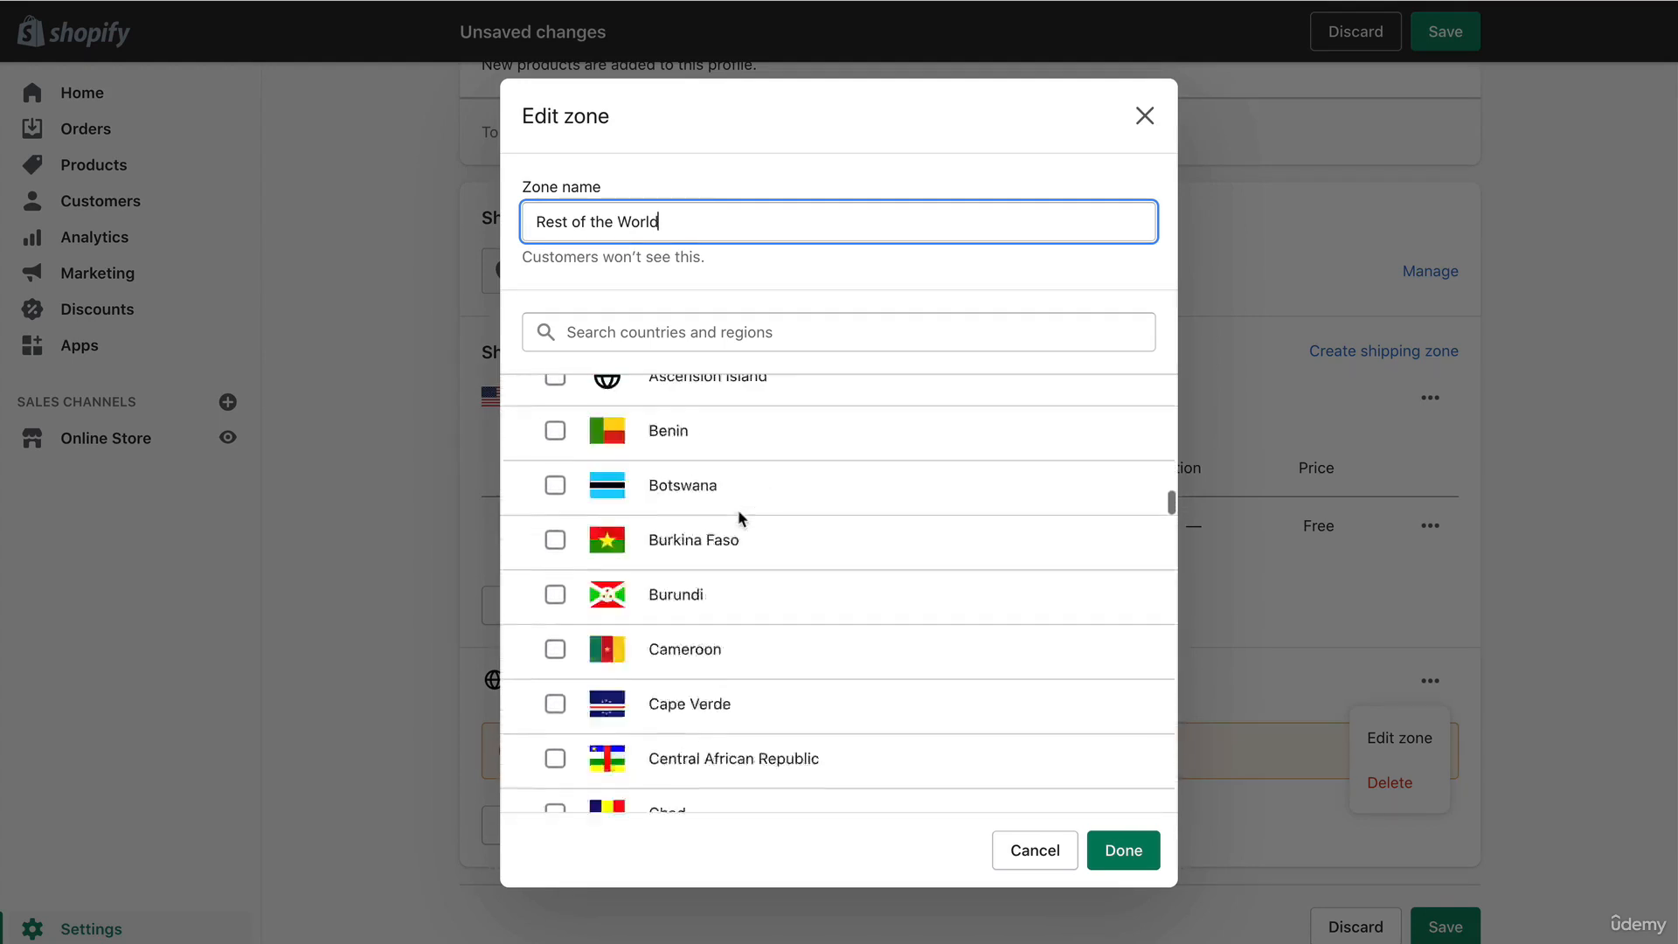
scroll(737, 510, "down", 15)
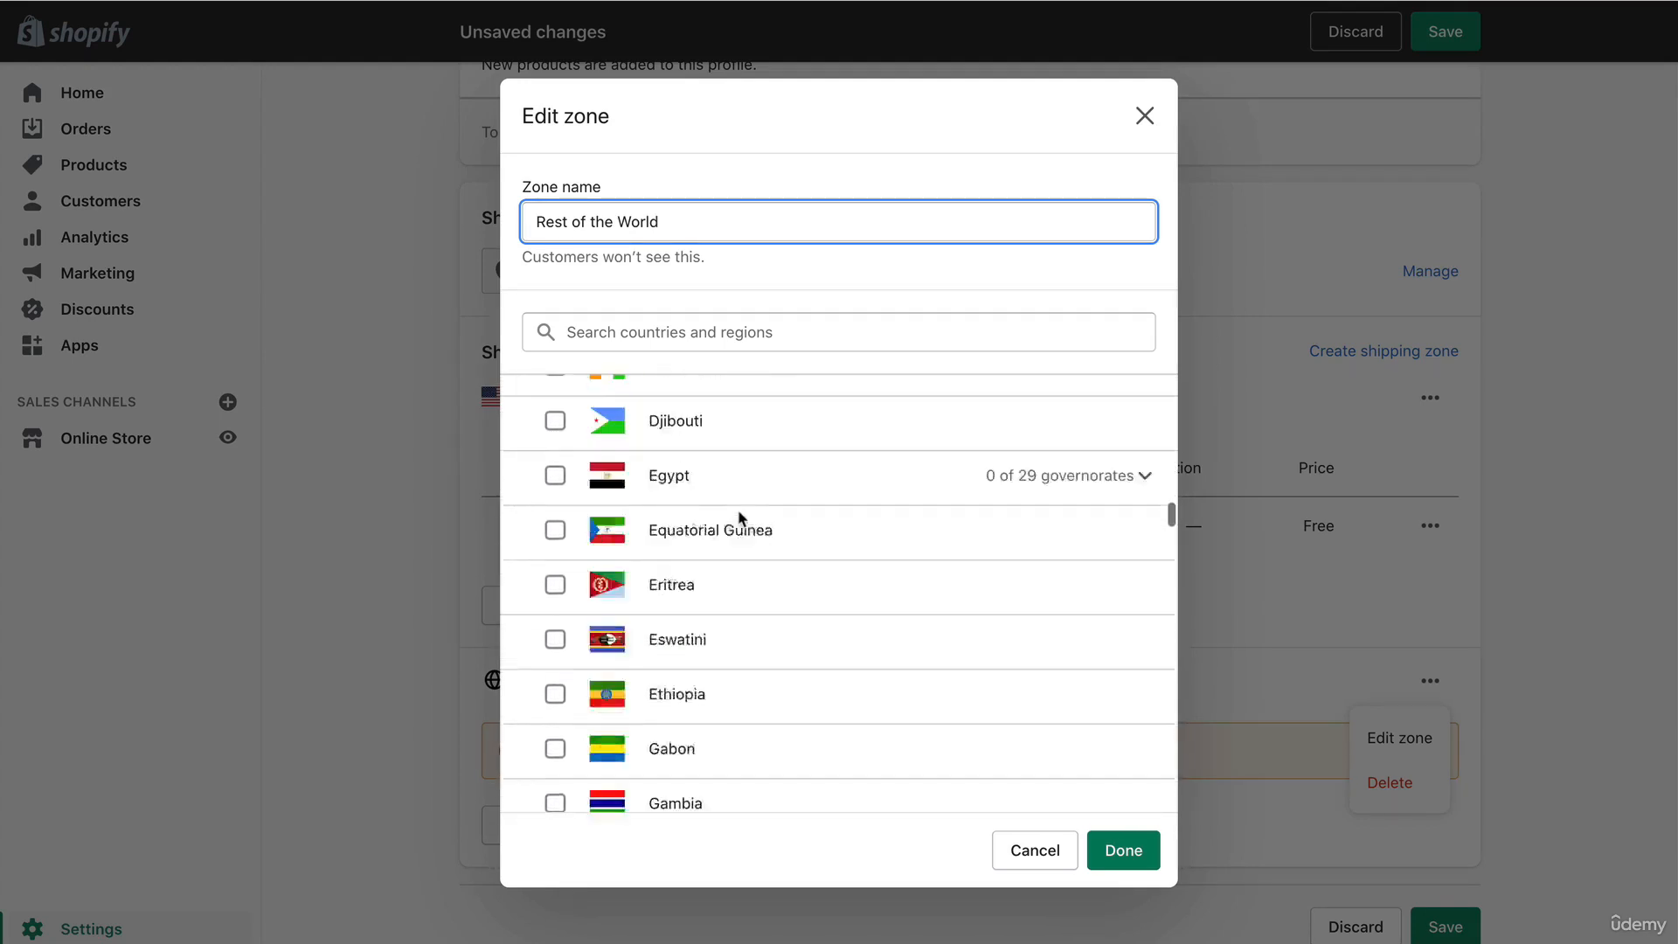
left_click(1002, 852)
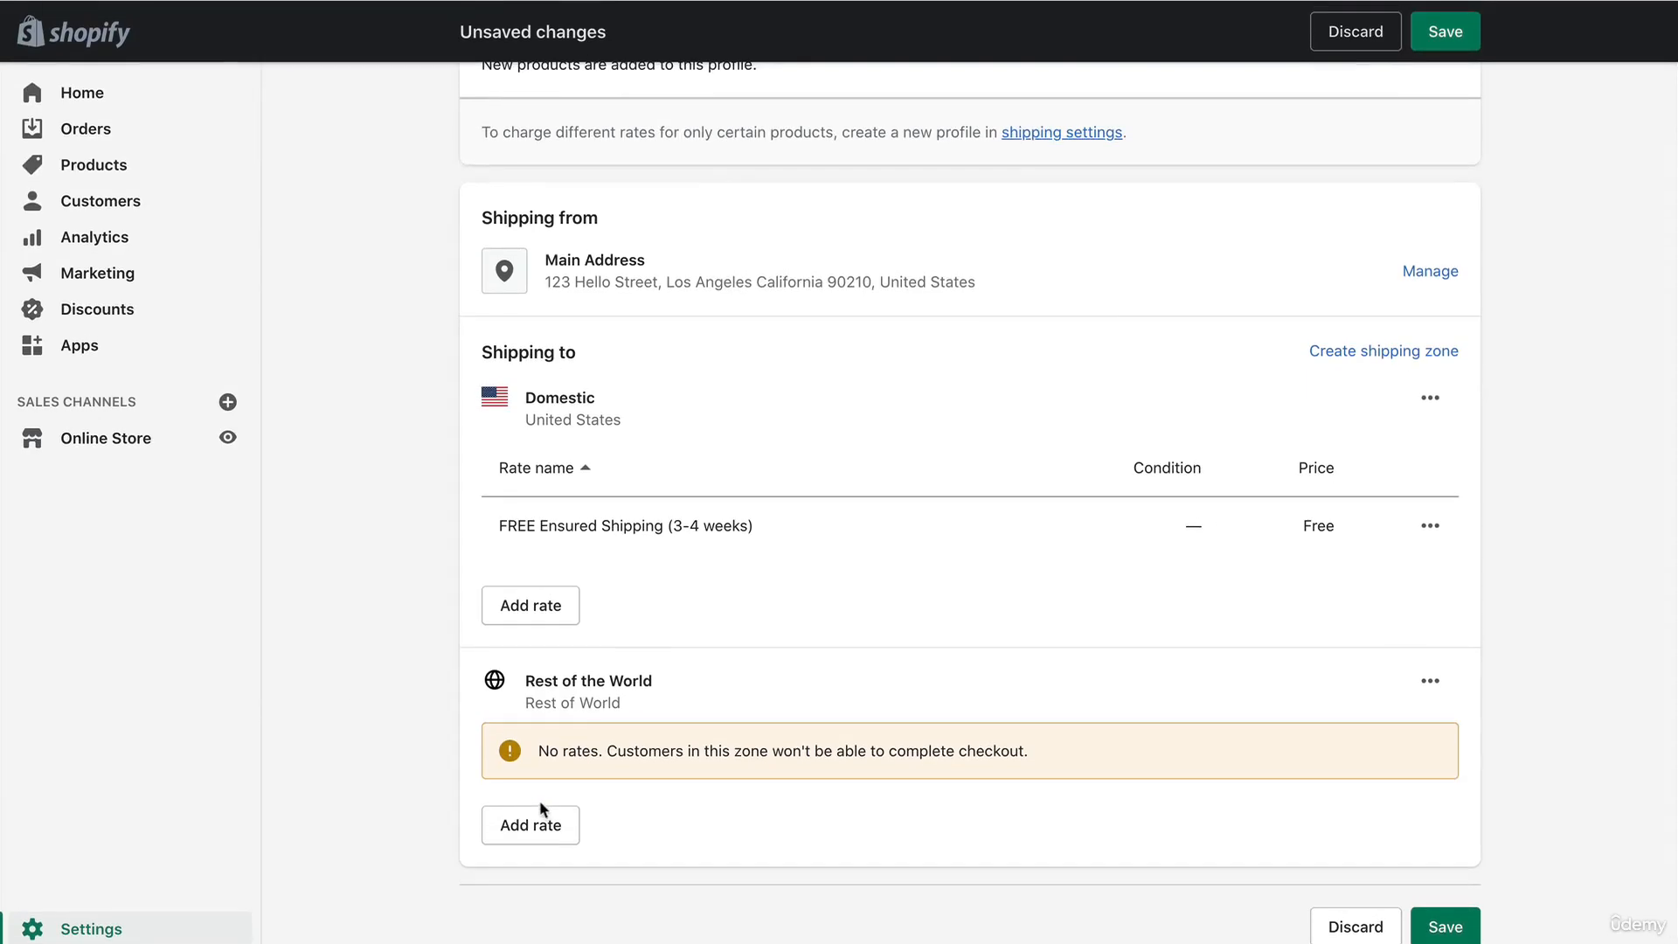
Start a new rate for the Rest of the World zone with the shipping speed Custom flat rate (no shipping time)
left_click(533, 822)
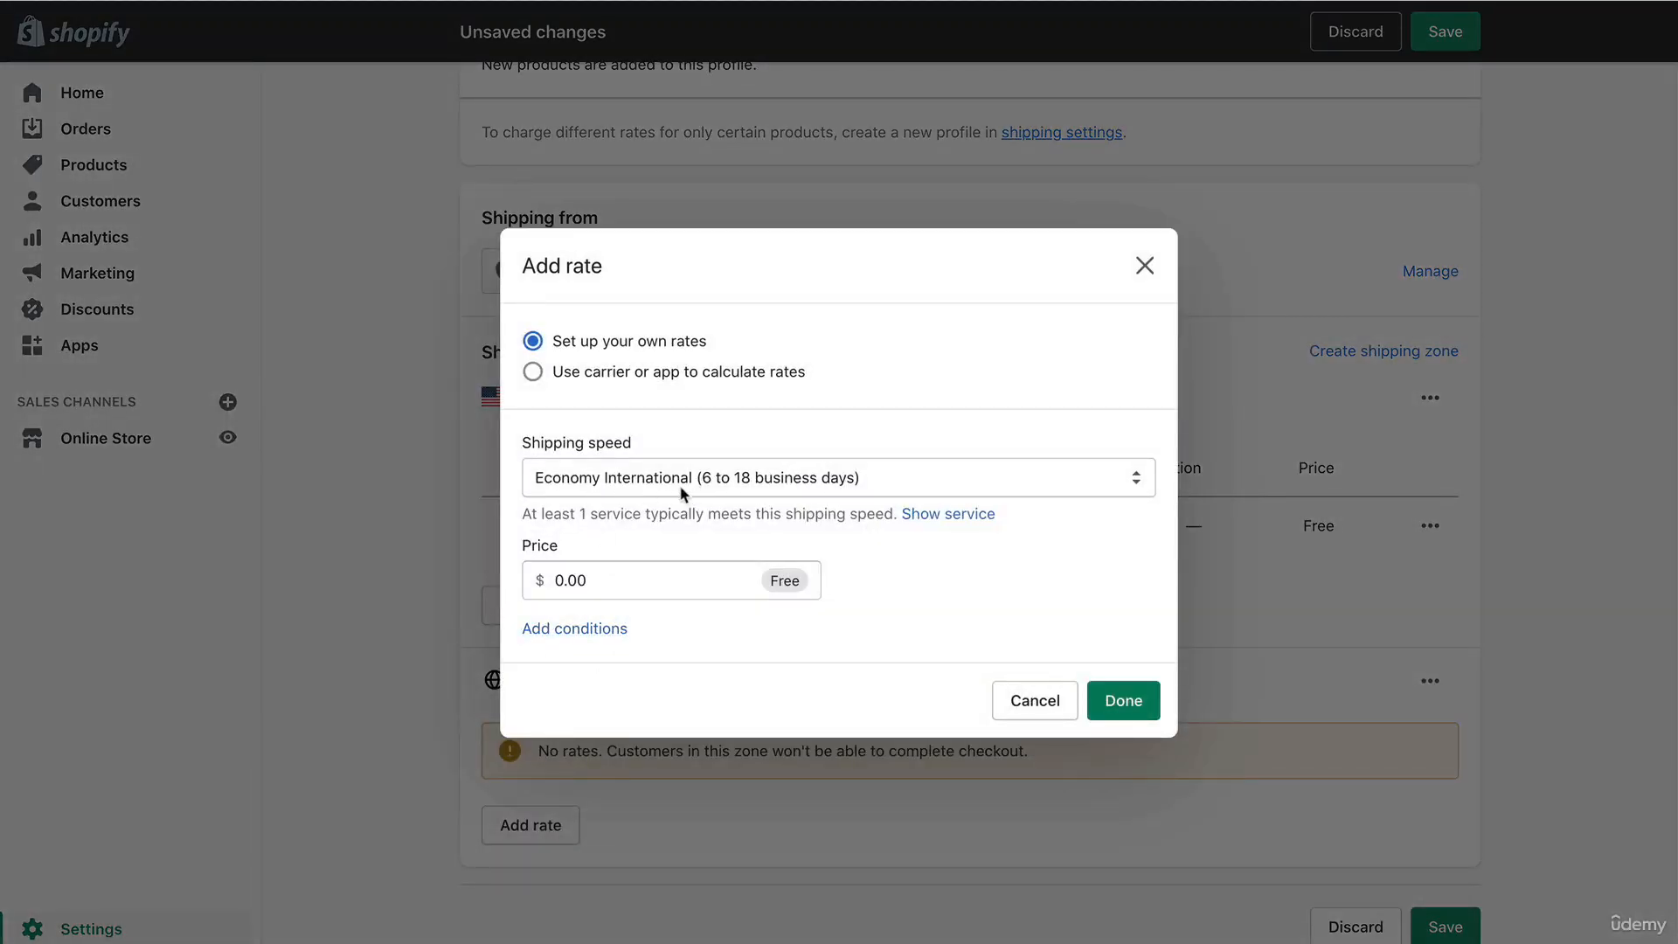
left_click(600, 494)
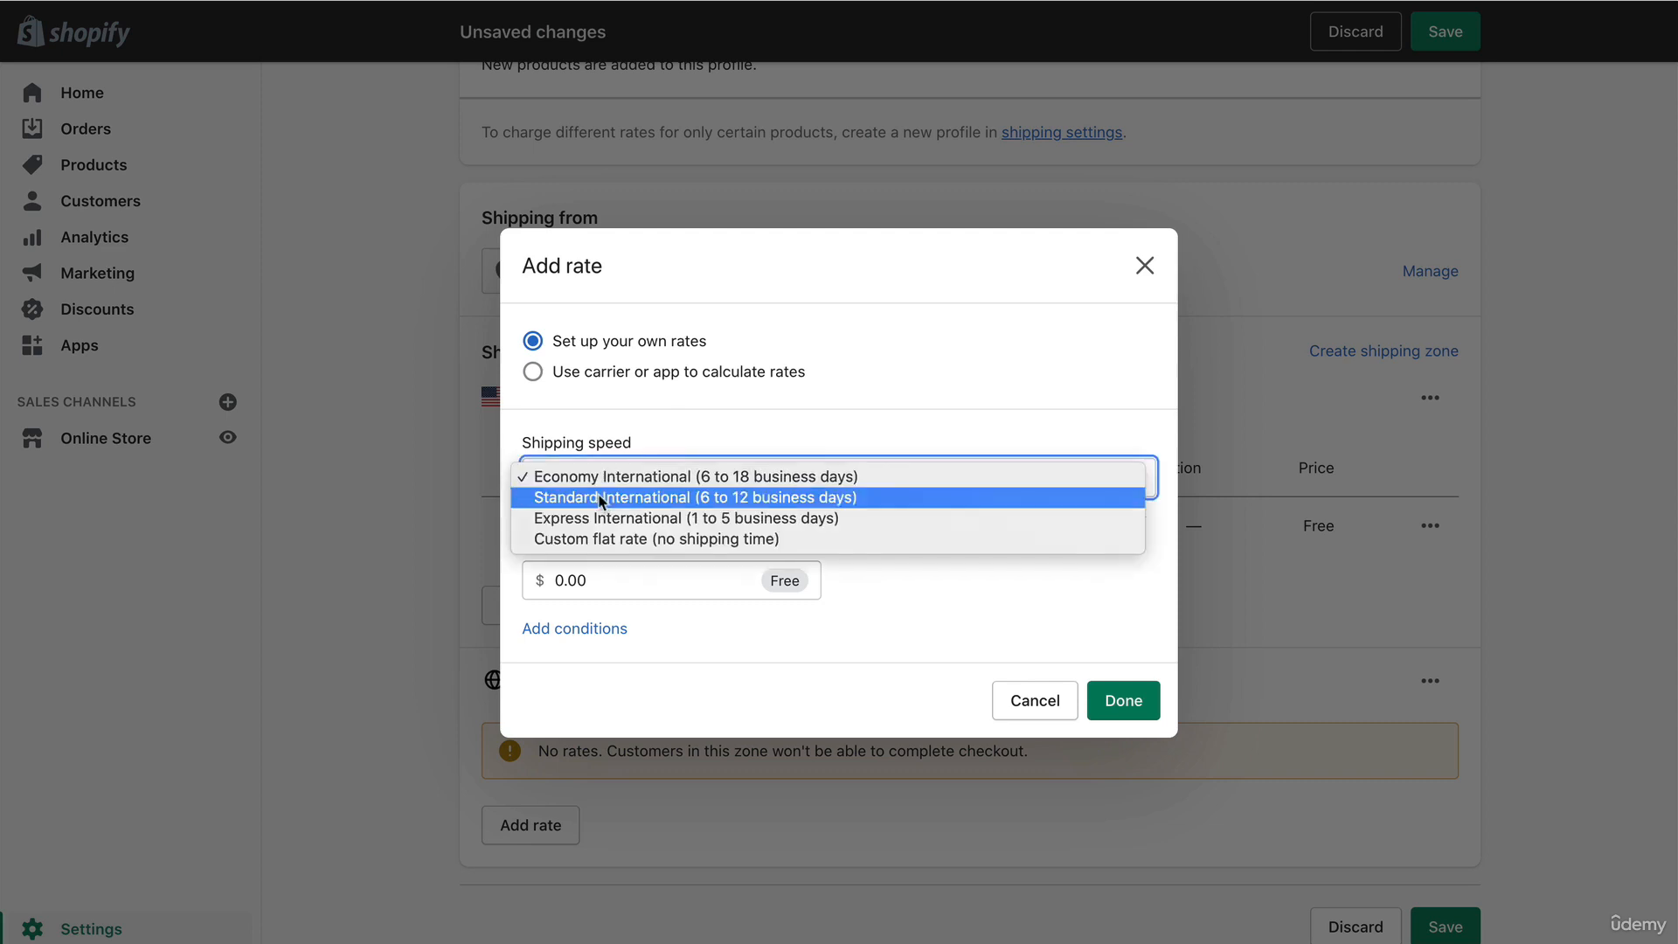
left_click(579, 540)
Name the rate "FREE International Shipping" and add it to the Rest of the World zone with the item-weight limits left blank
left_click(569, 555)
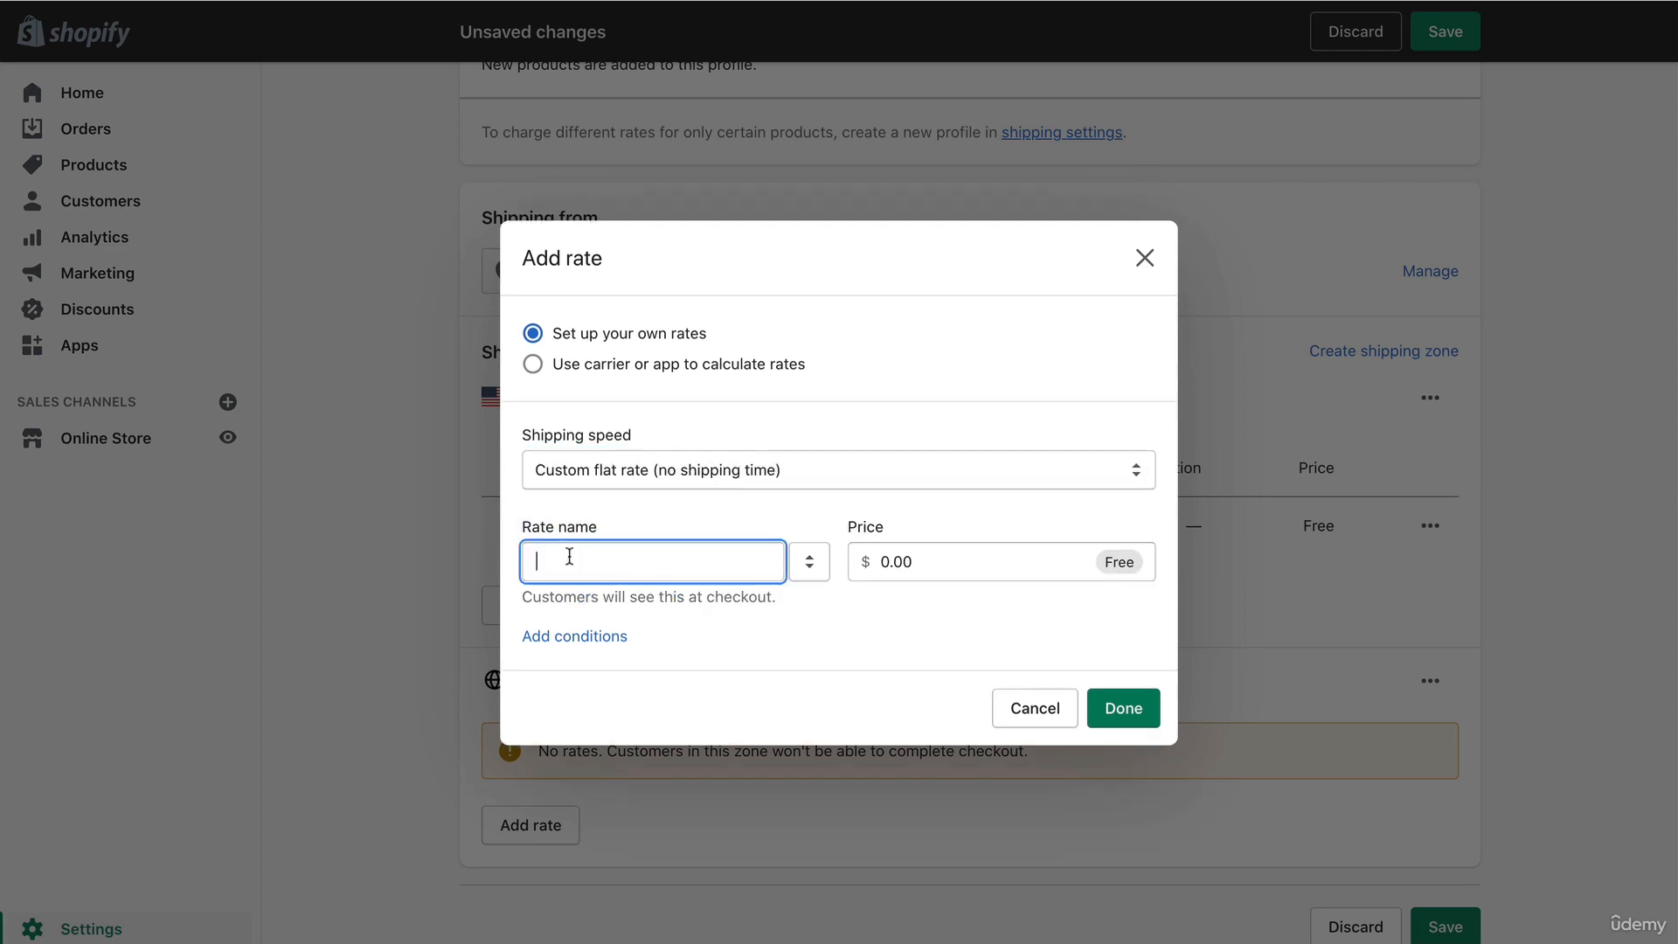
type("FREE")
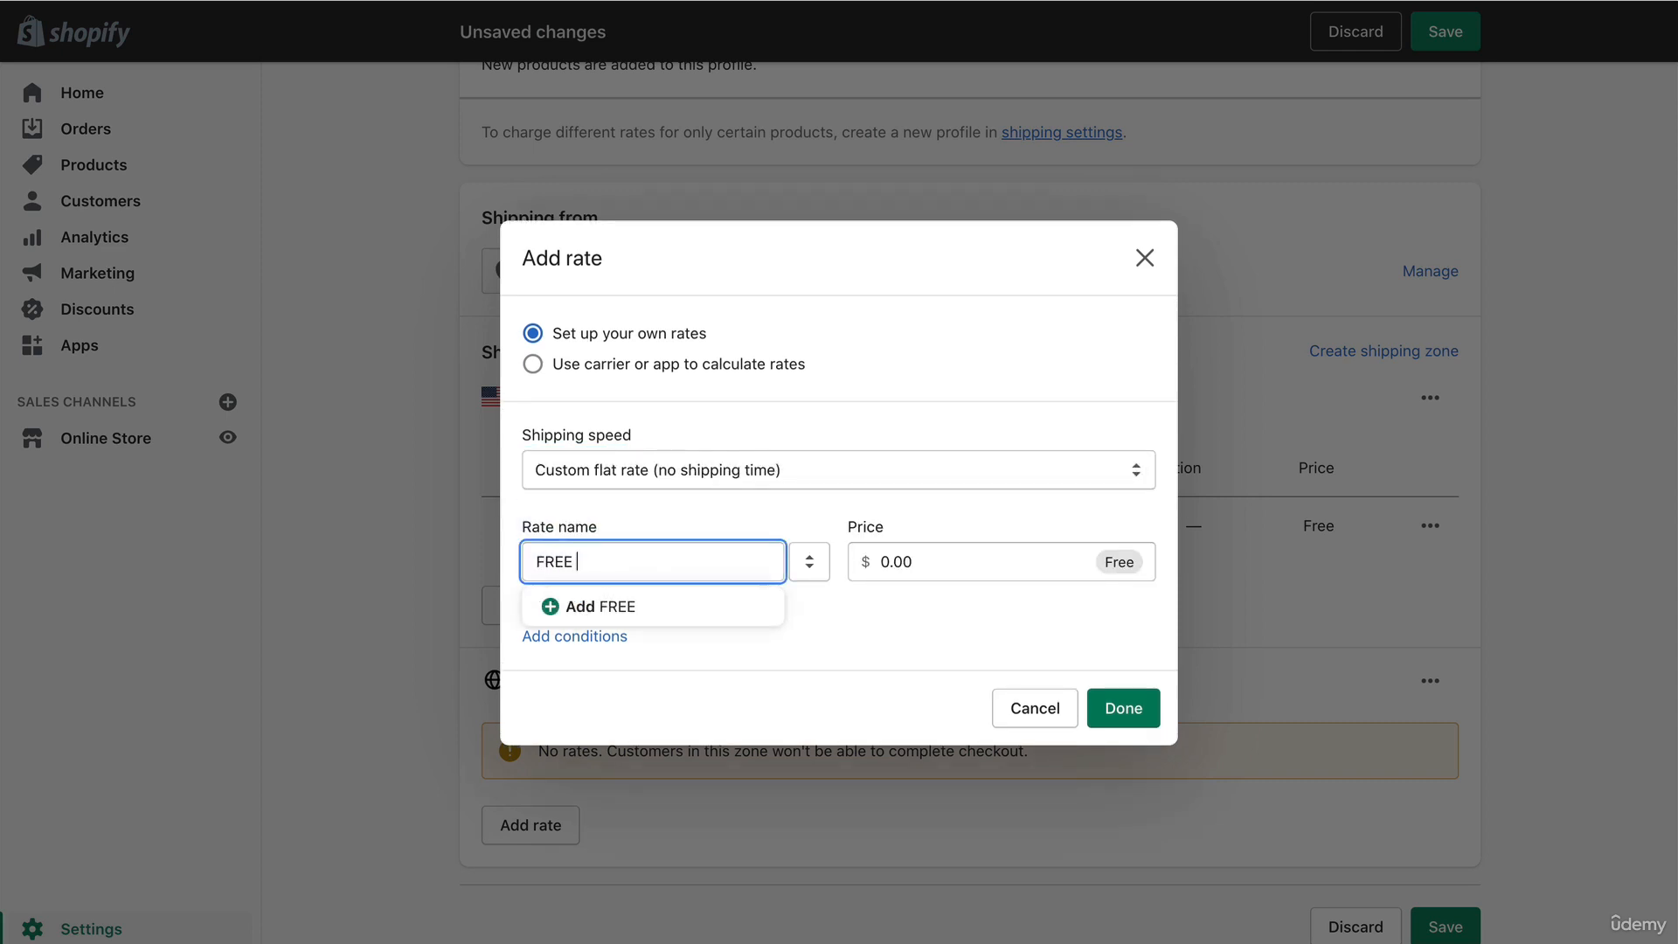
type(" International Shippi")
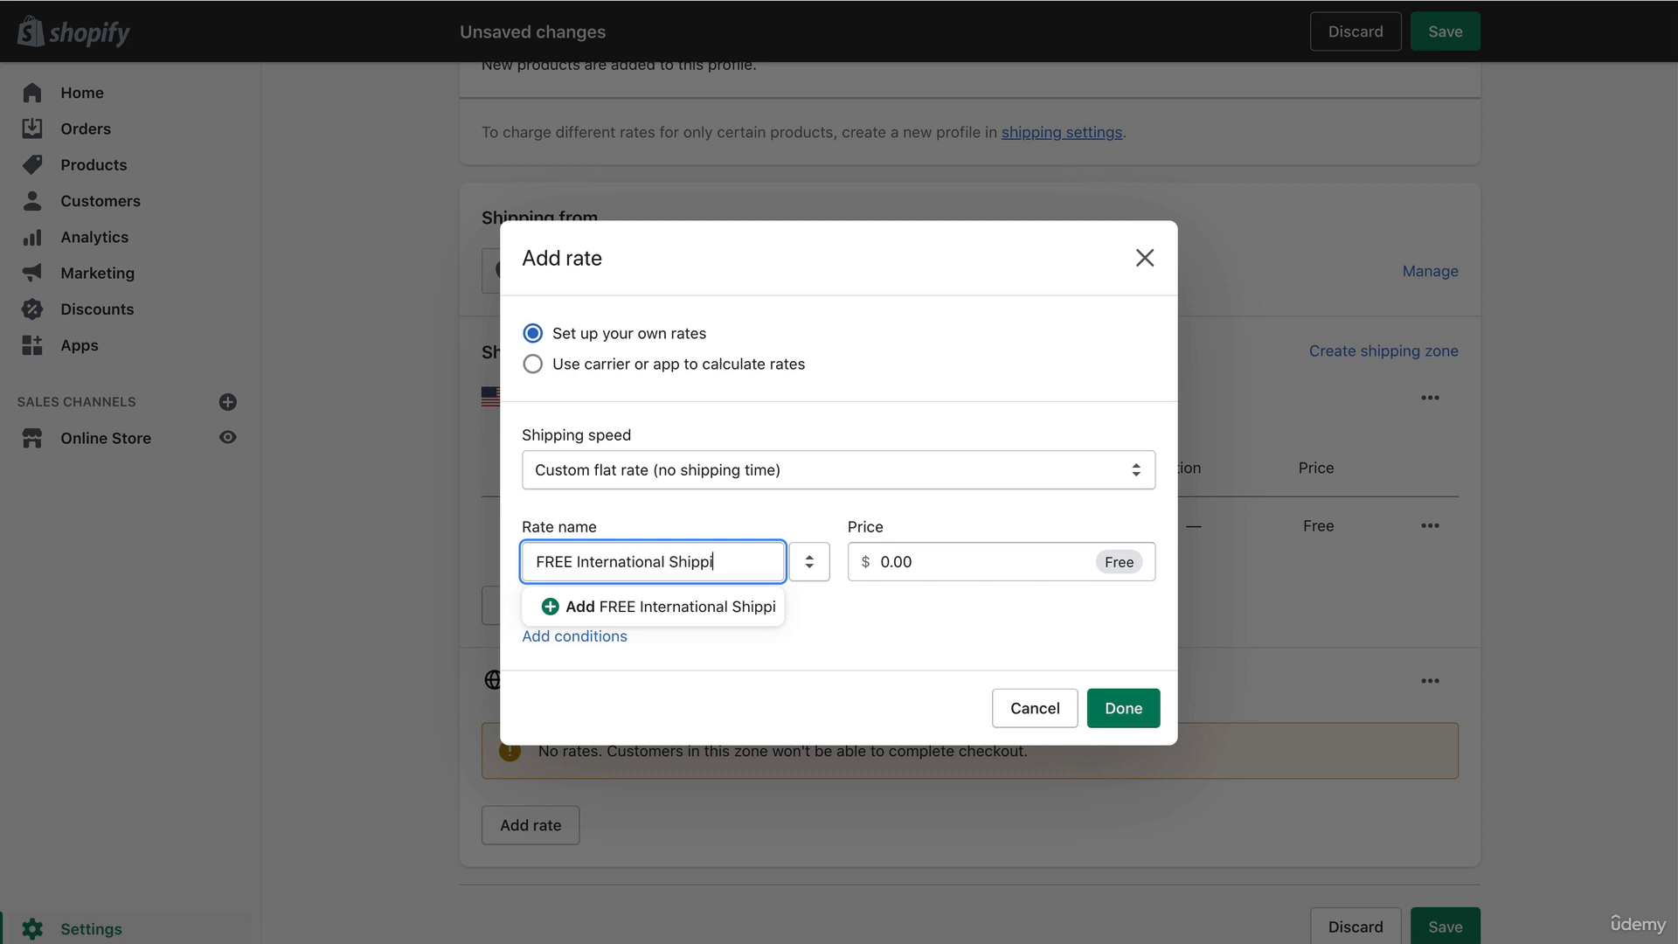
type("ng")
key("Tab")
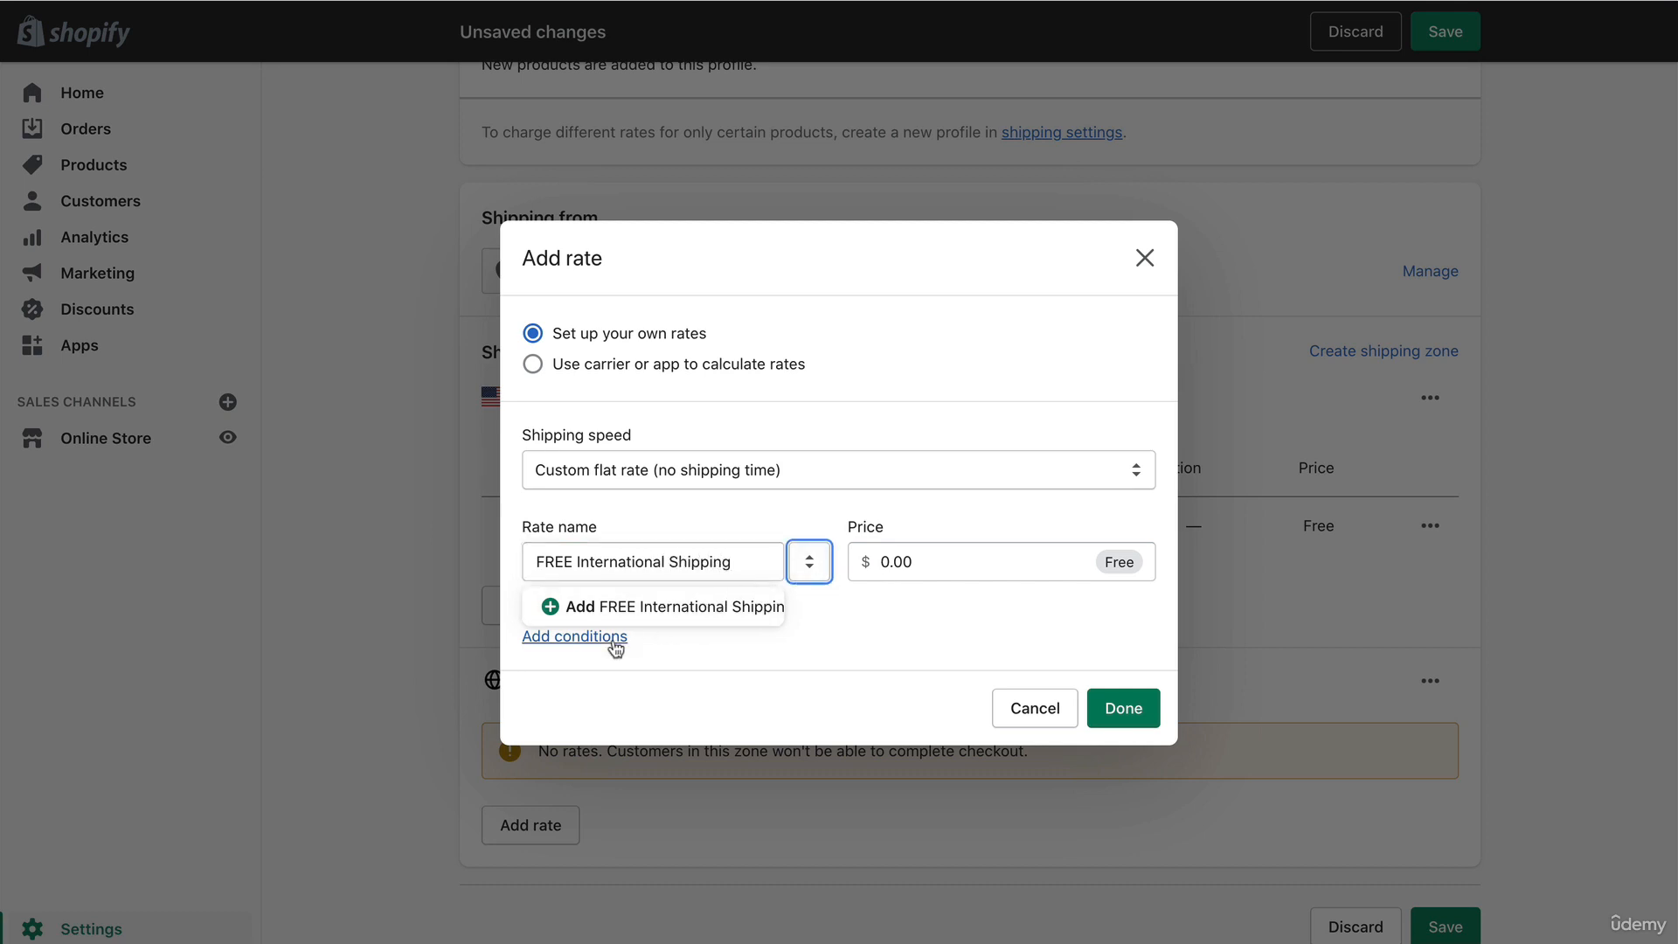
left_click(574, 636)
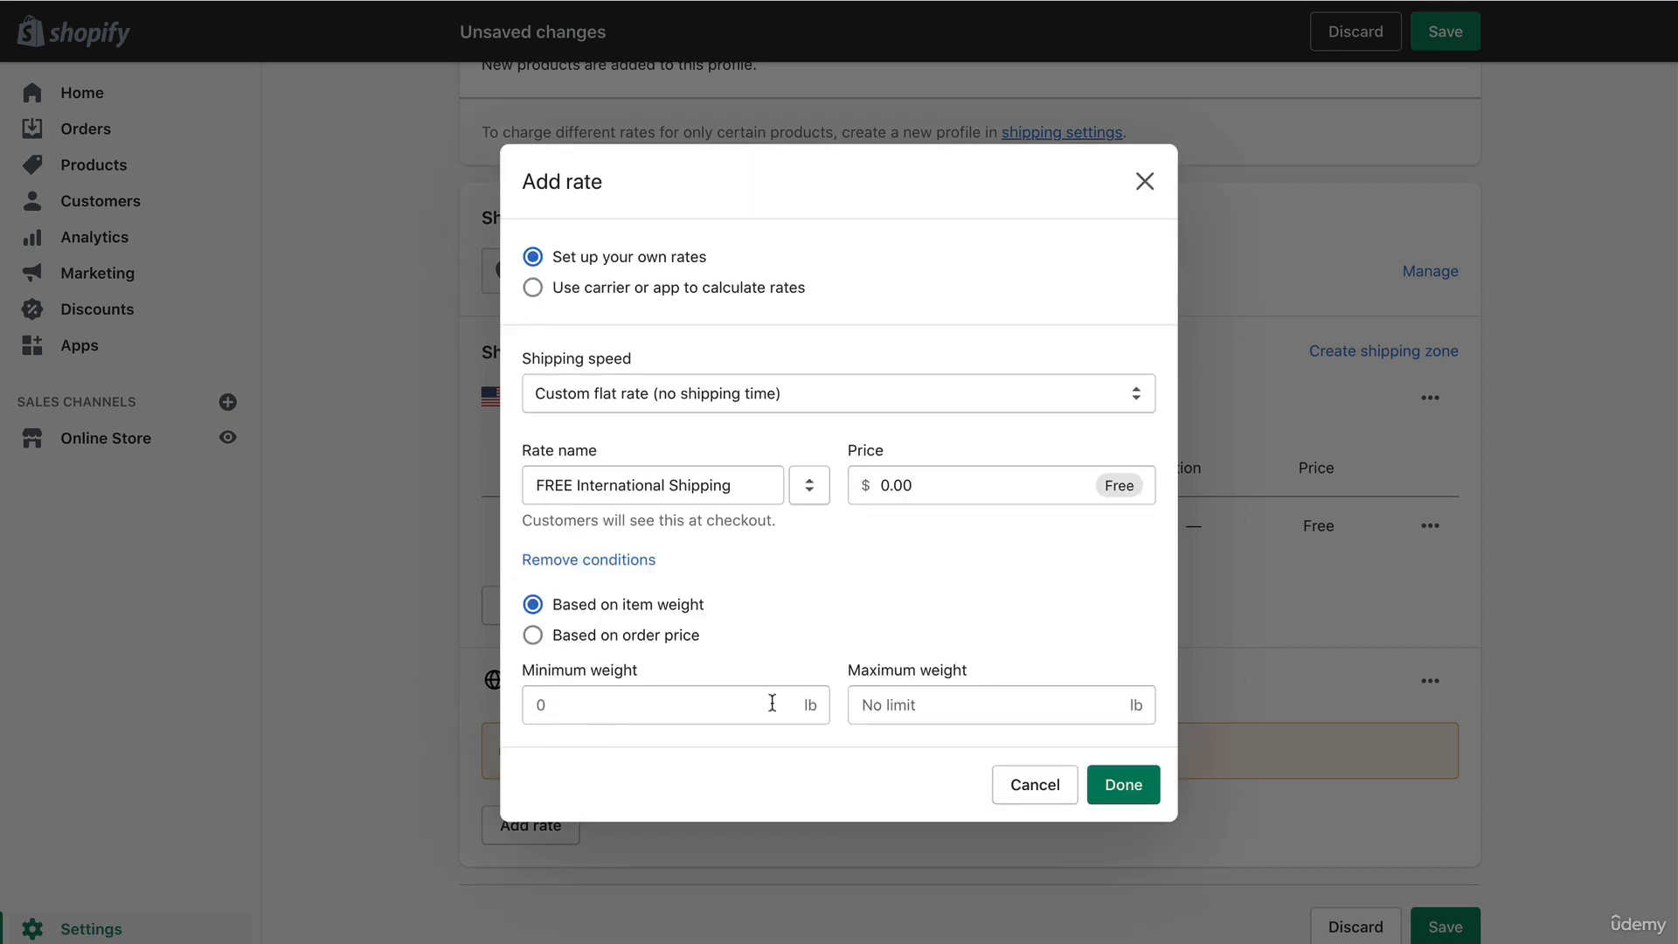
left_click(1111, 788)
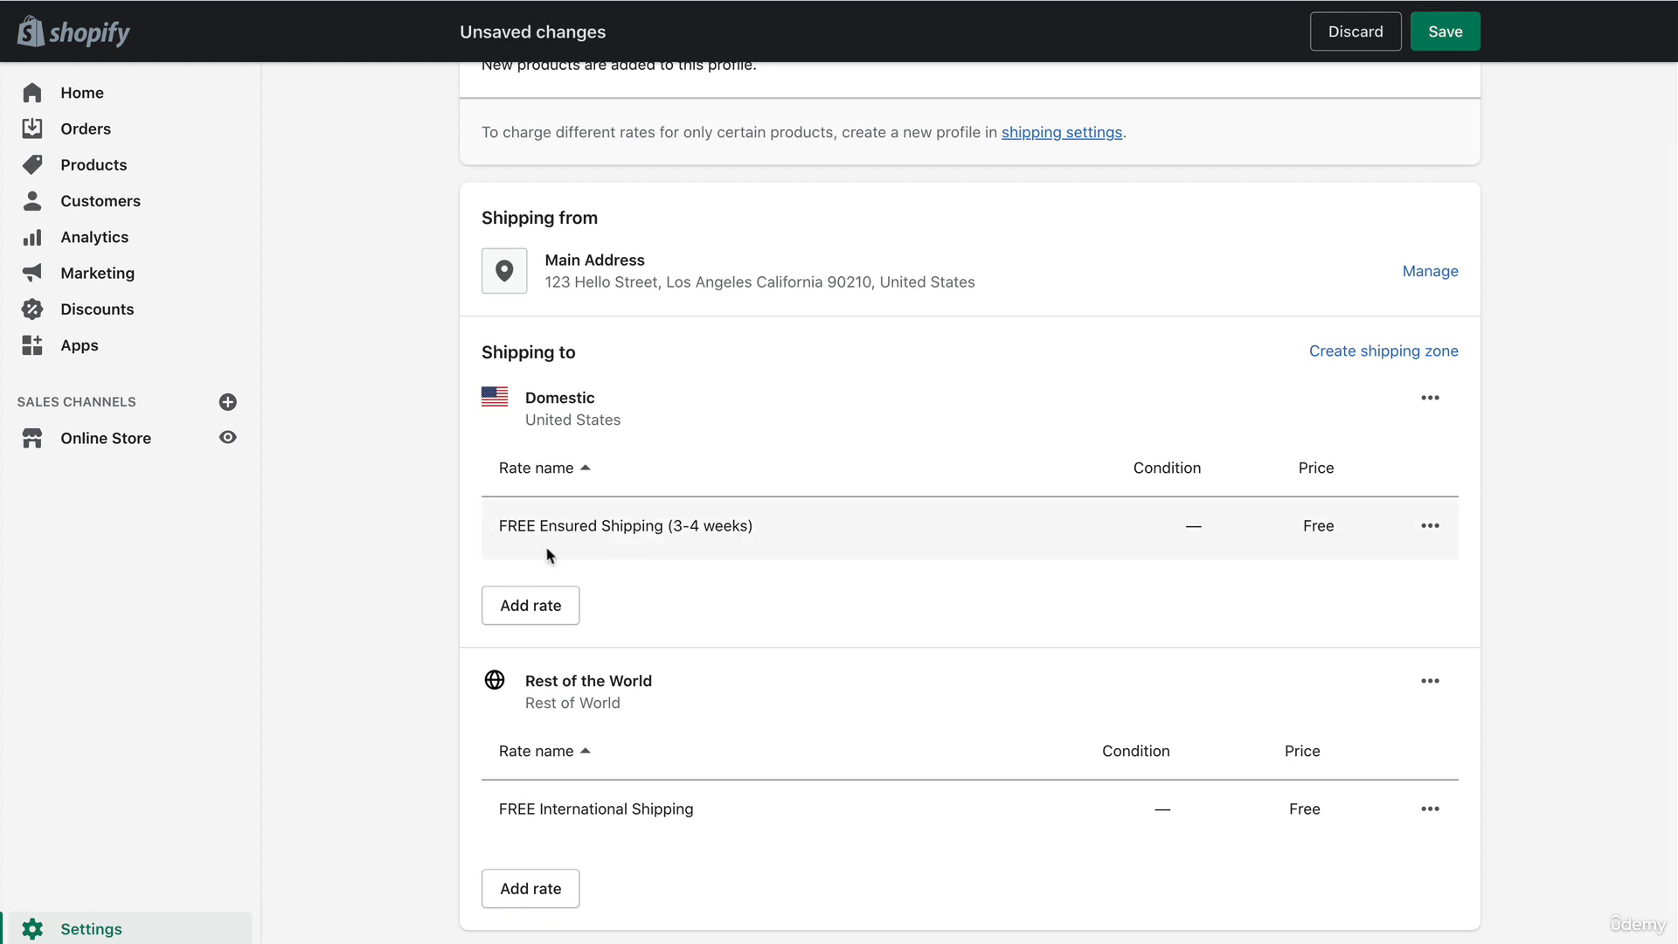
Save the shipping profile with the new Domestic and Rest of the World rates
scroll(375, 513, "down", 2)
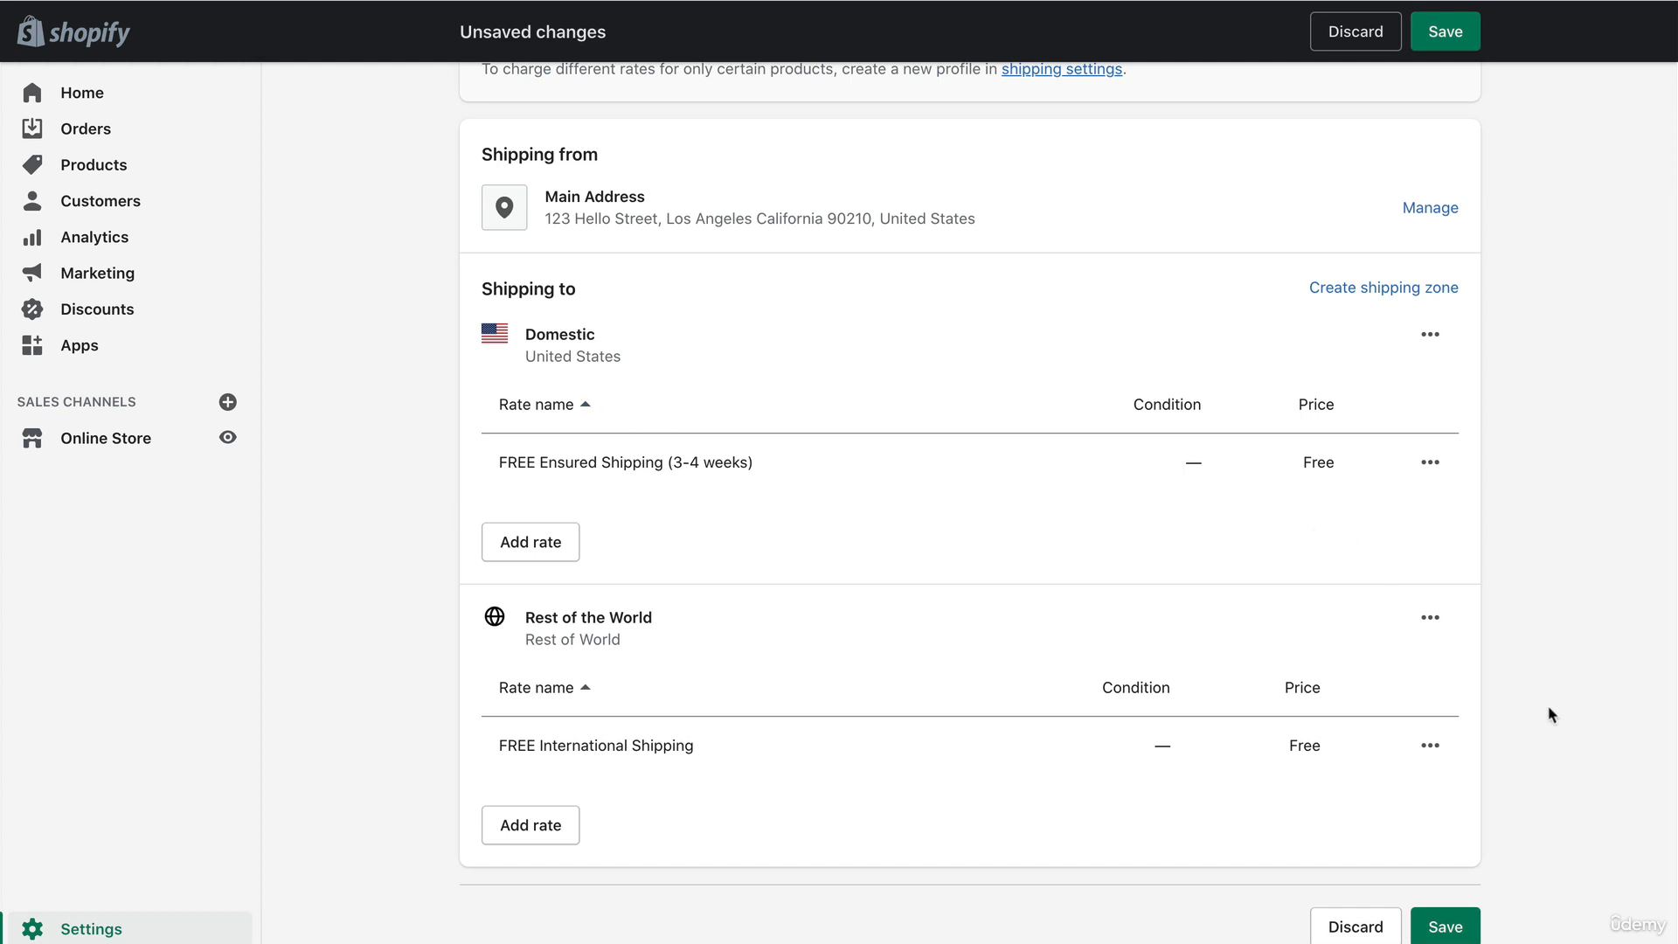
left_click(1444, 928)
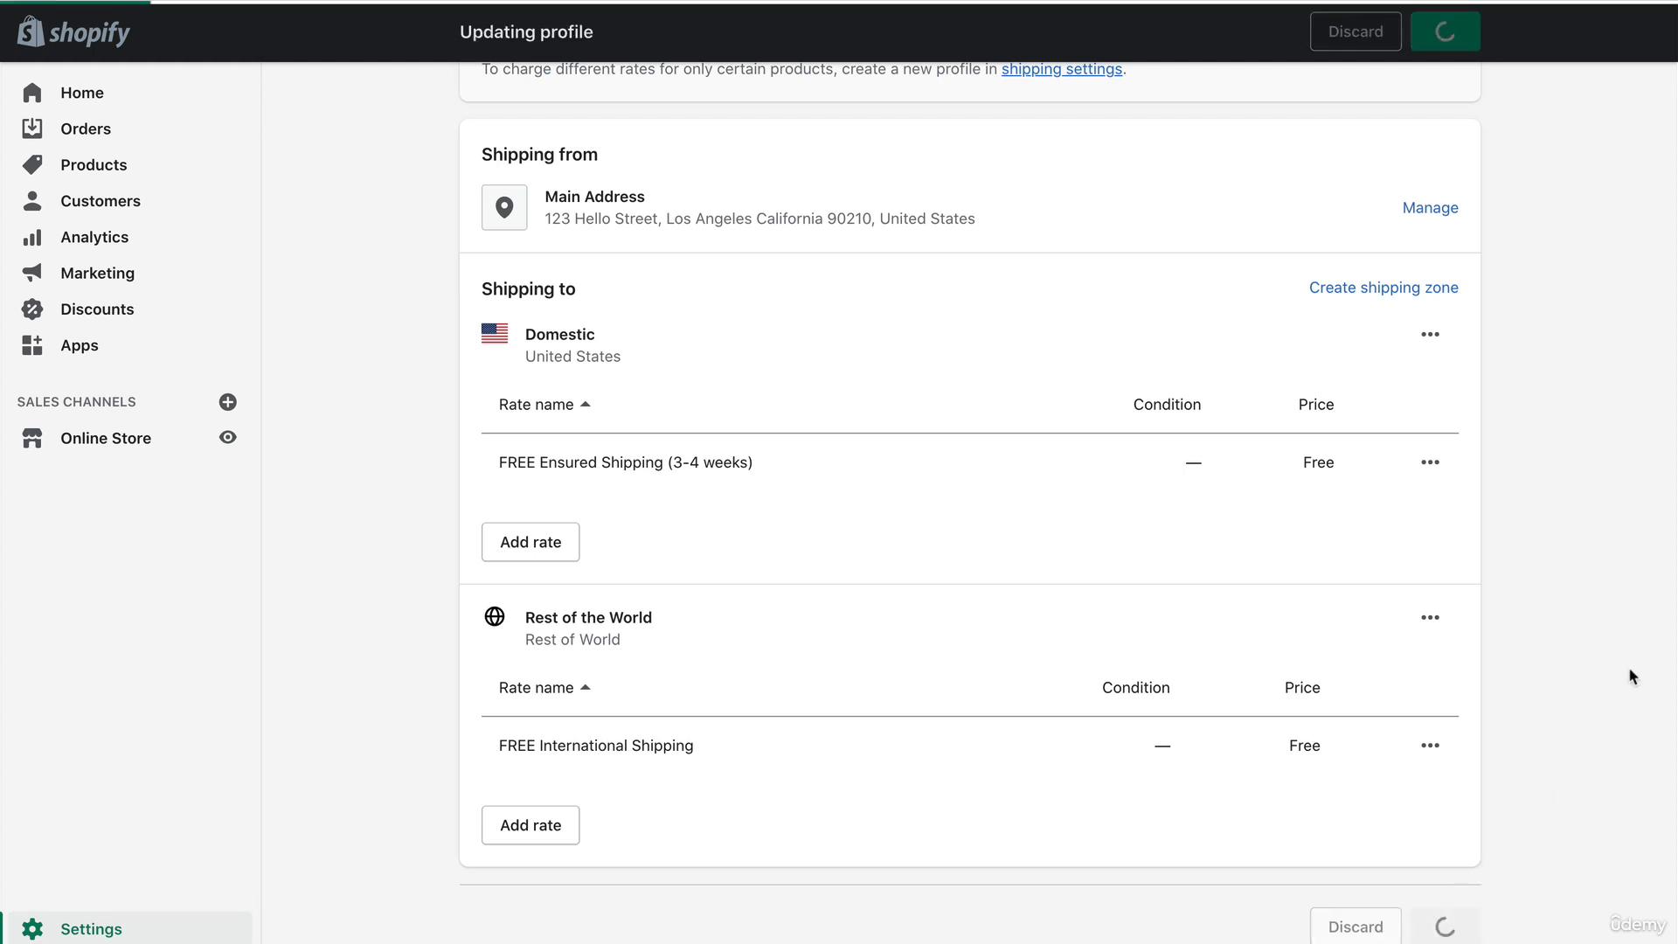